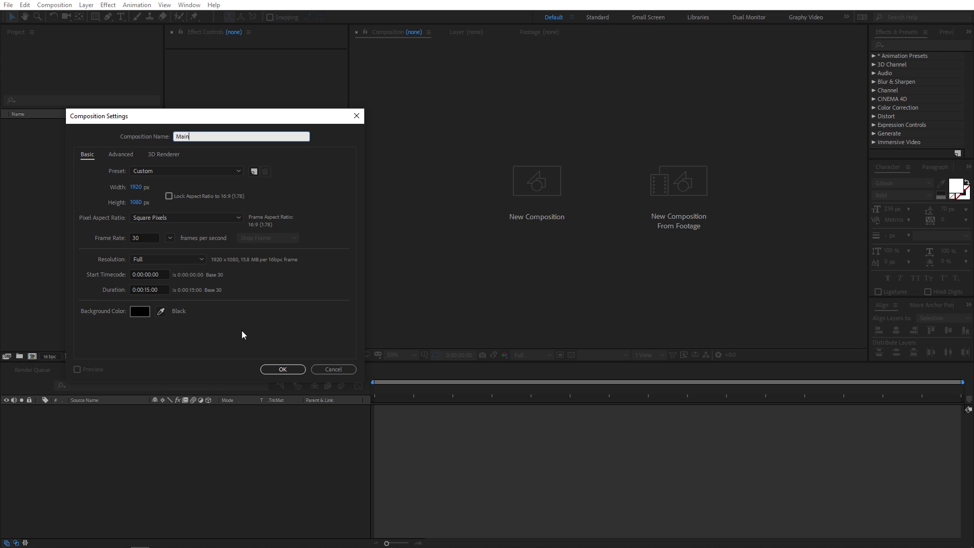
- Create the 1920 × 1080, 30 fps, 15-second composition Main and add a text layer reading GLOW
click(283, 370)
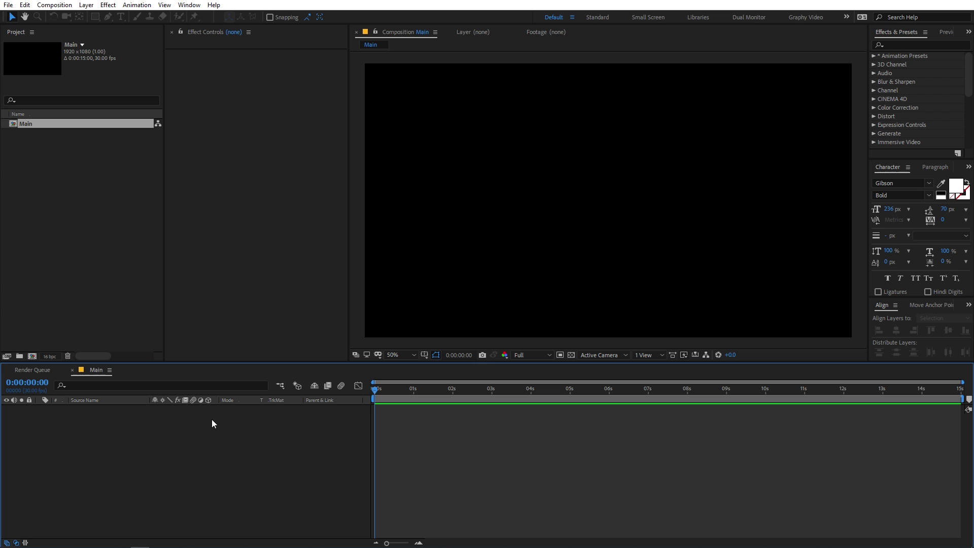
click(120, 16)
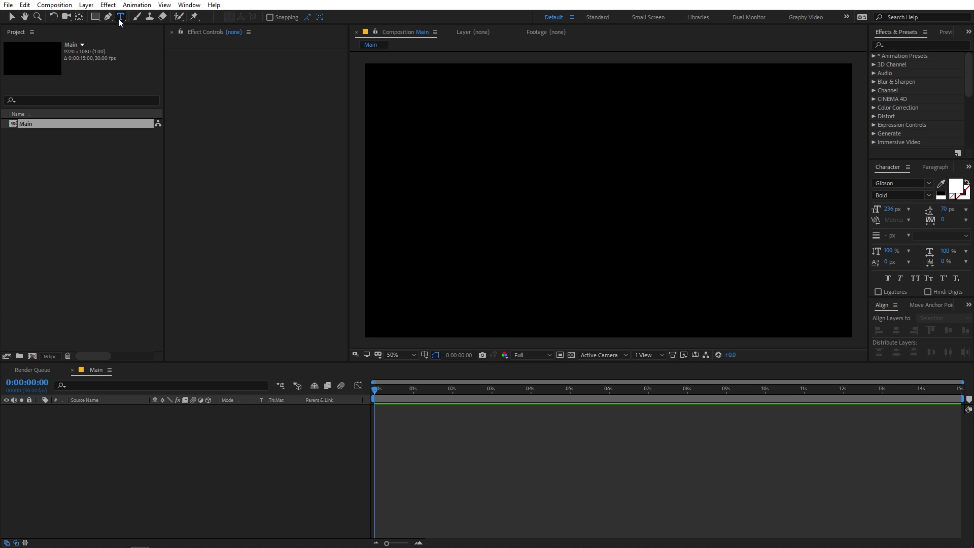
click(561, 197)
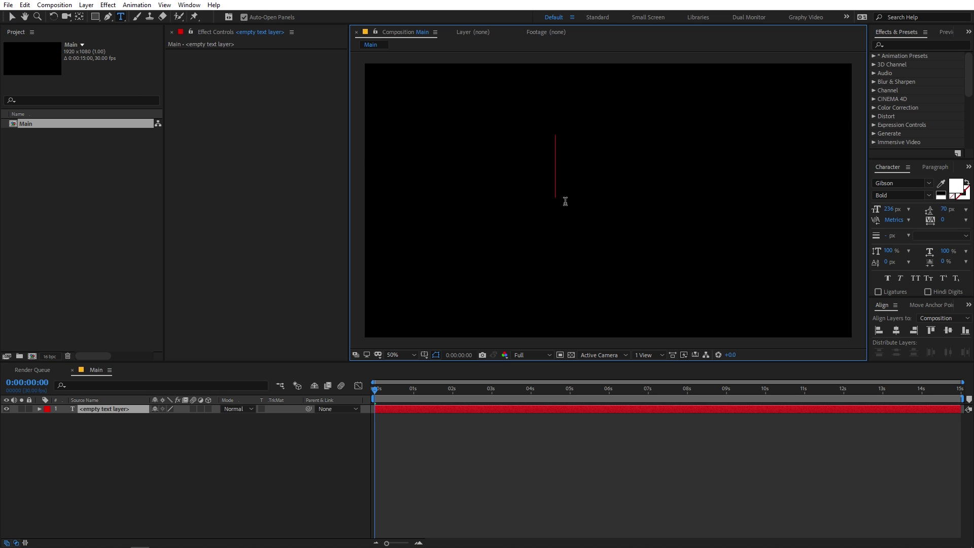
text(GLOW)
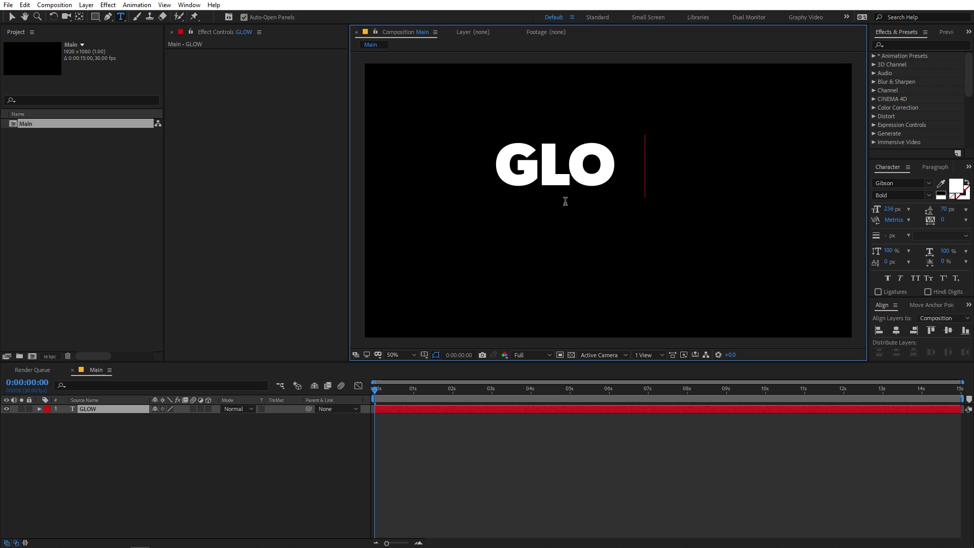
- Center the GLOW text horizontally and vertically in the composition
double_click(567, 191)
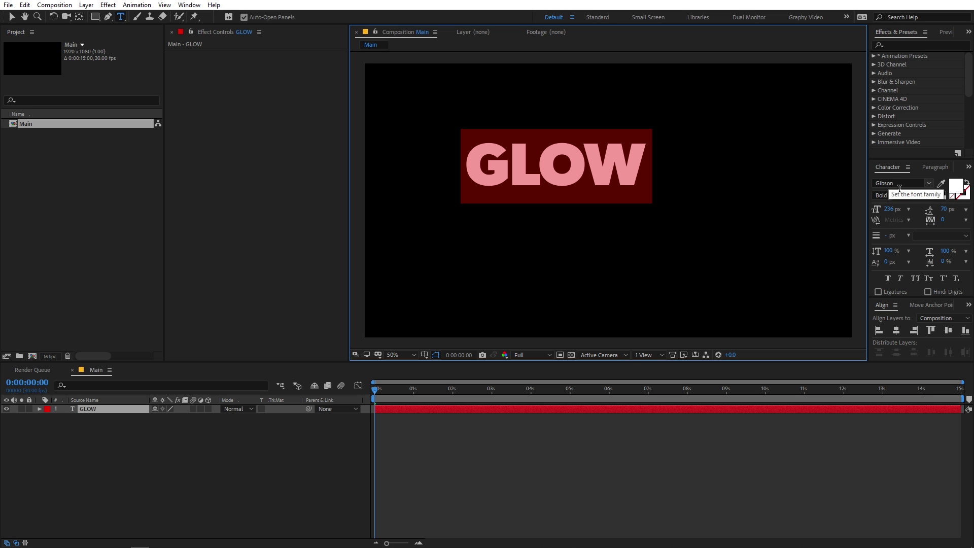
click(895, 330)
click(947, 331)
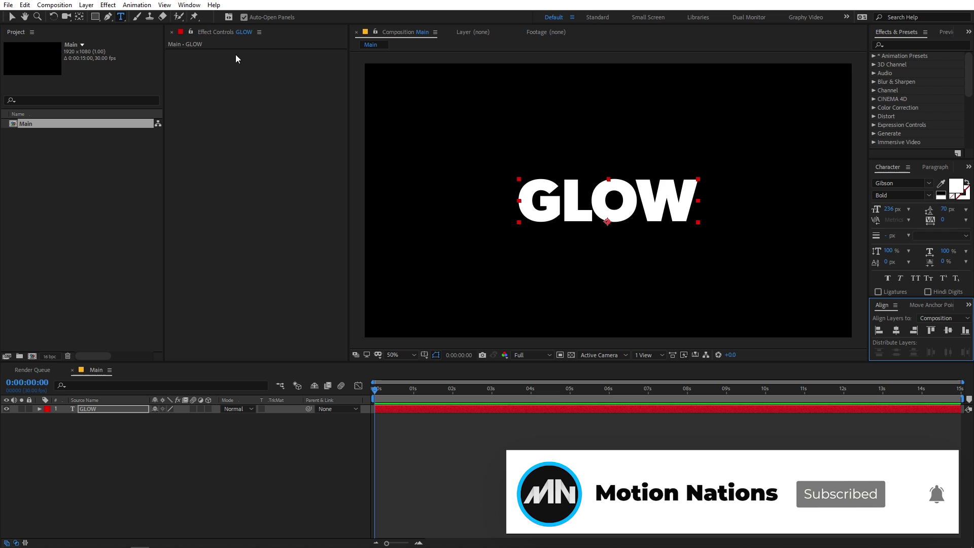
click(189, 4)
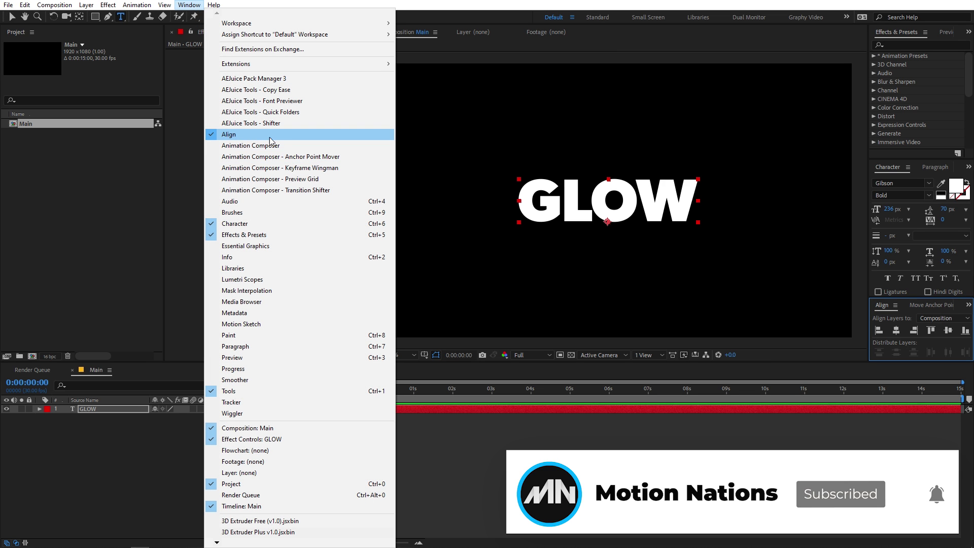
key(Escape)
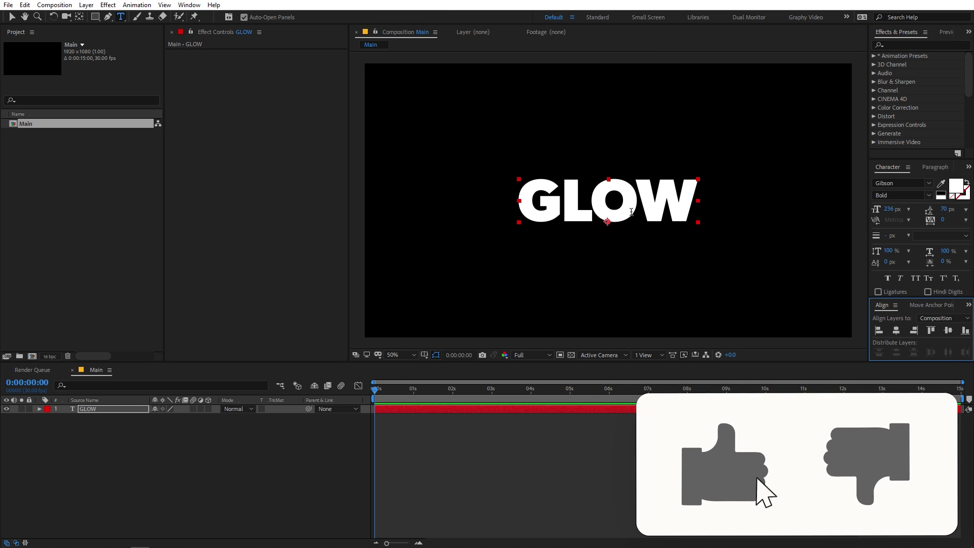
- Turn the GLOW text into an outline with no fill and a white (FFFFFF) stroke
double_click(608, 218)
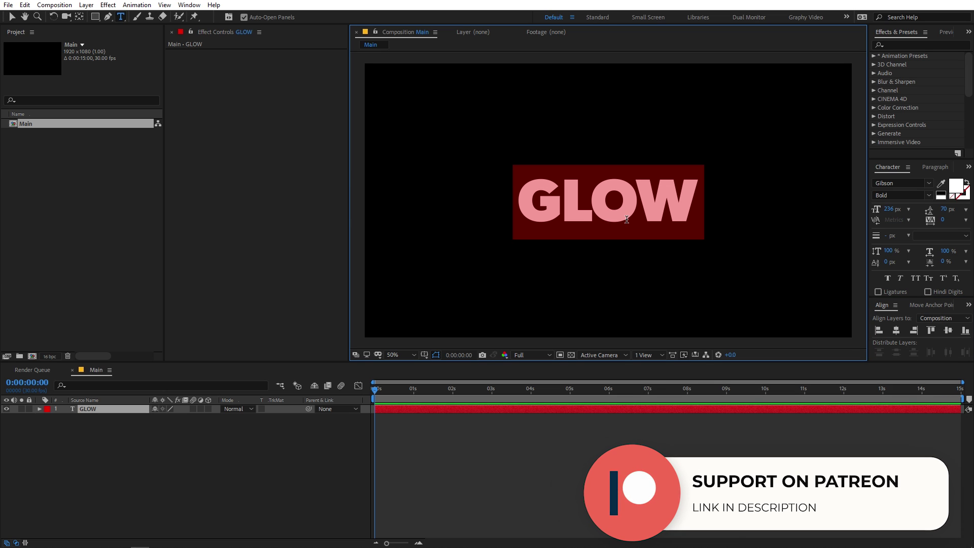
click(951, 201)
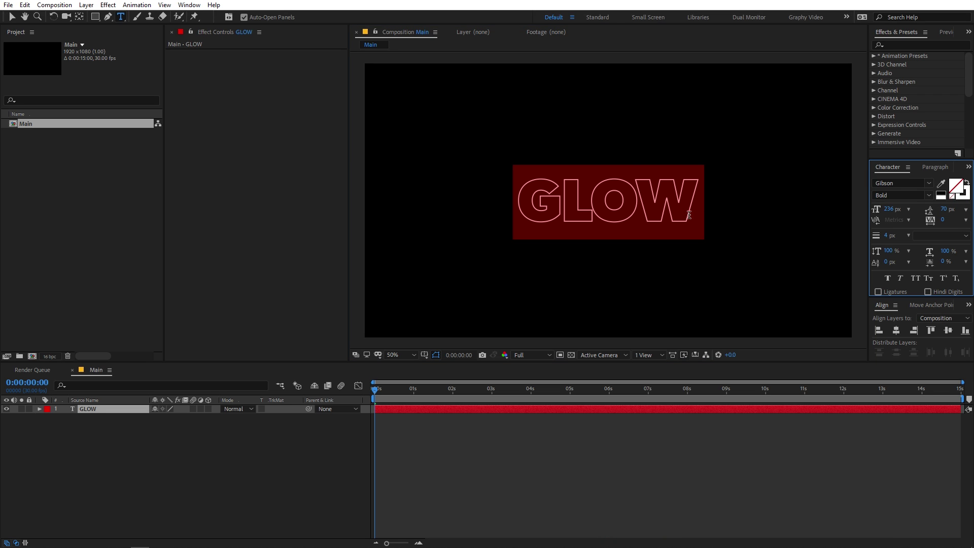
click(955, 204)
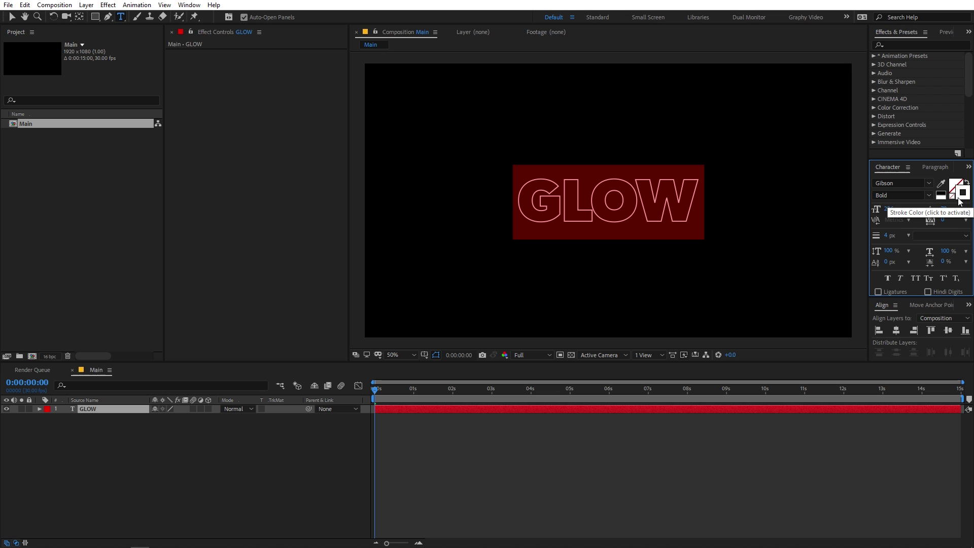
double_click(961, 193)
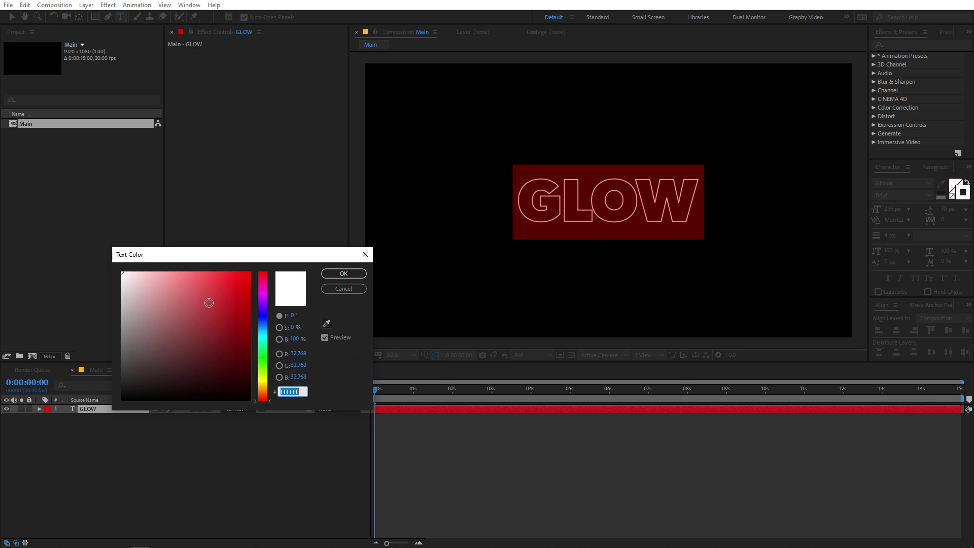
drag(198, 306, 189, 245)
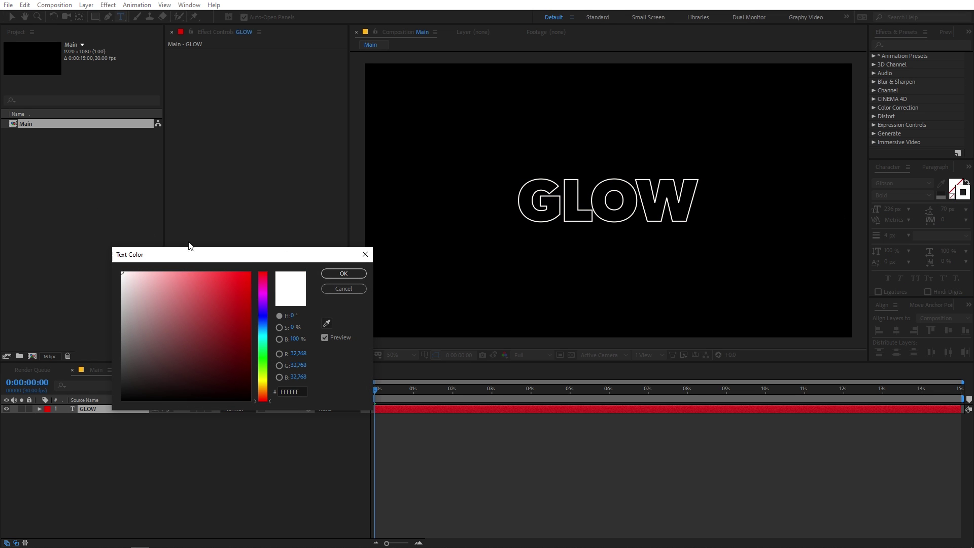
click(344, 273)
- Set the GLOW text's stroke width to 5 px and finish editing the text
mouse_move(887, 236)
mouse_down()
mouse_move(899, 246)
mouse_move(892, 241)
mouse_up()
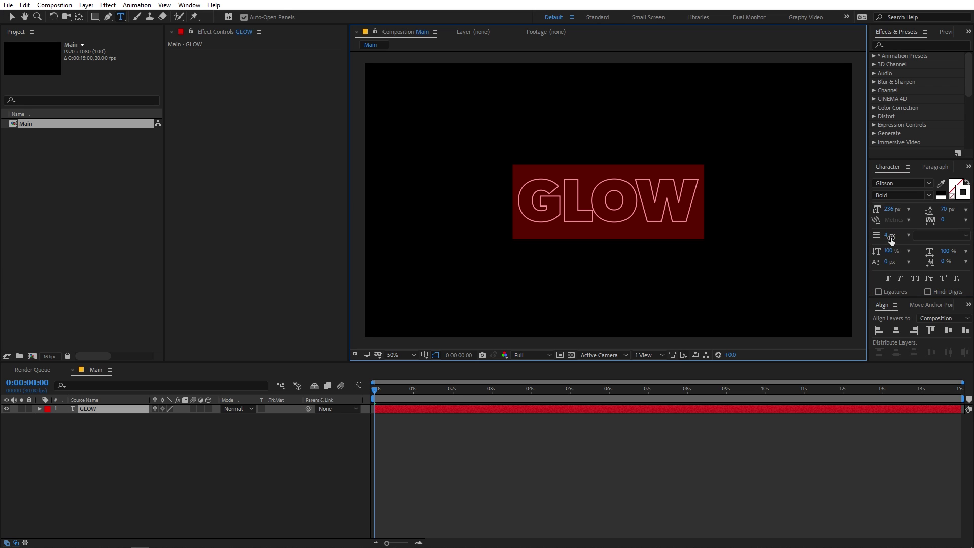
click(888, 235)
text(5)
key(Return)
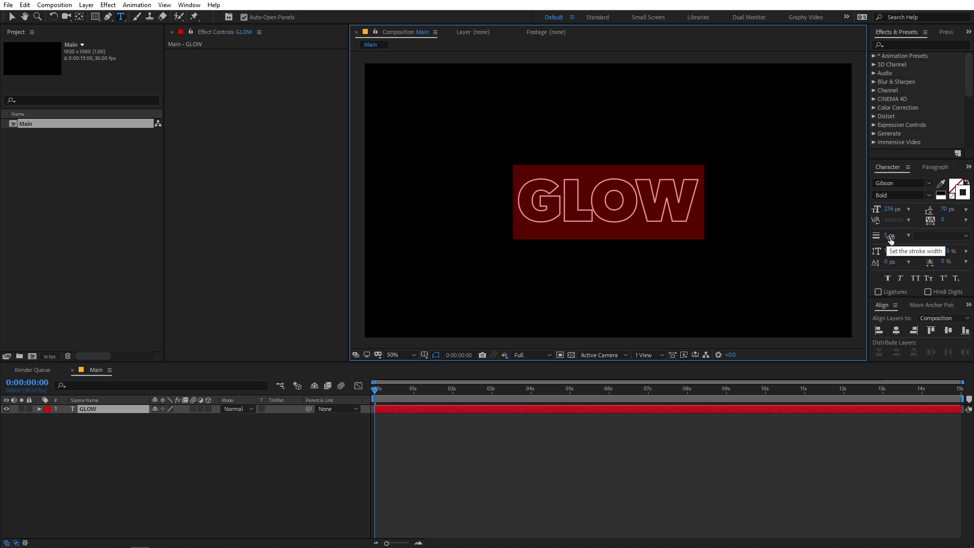
click(695, 427)
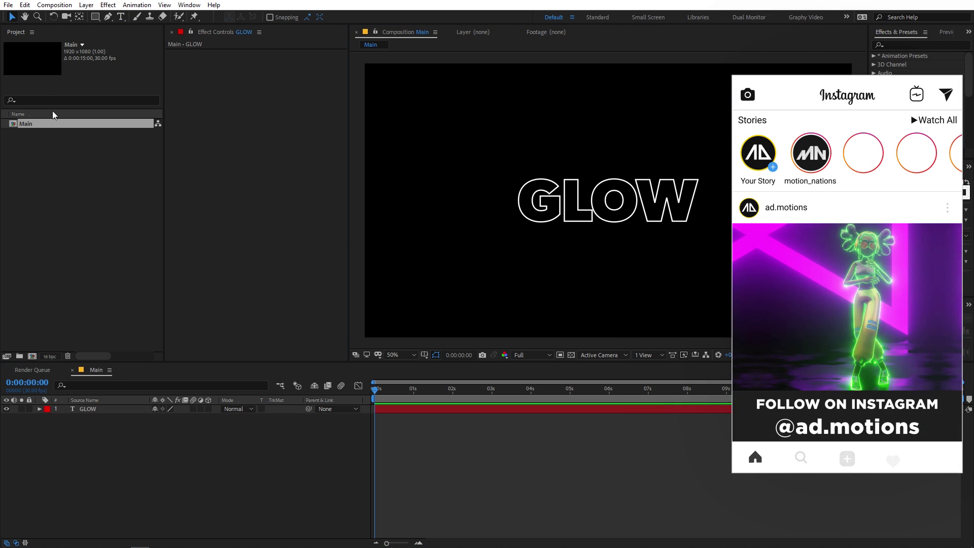
key(v)
- Add an Opacity text animator to the GLOW layer and set its opacity to 0%
click(87, 409)
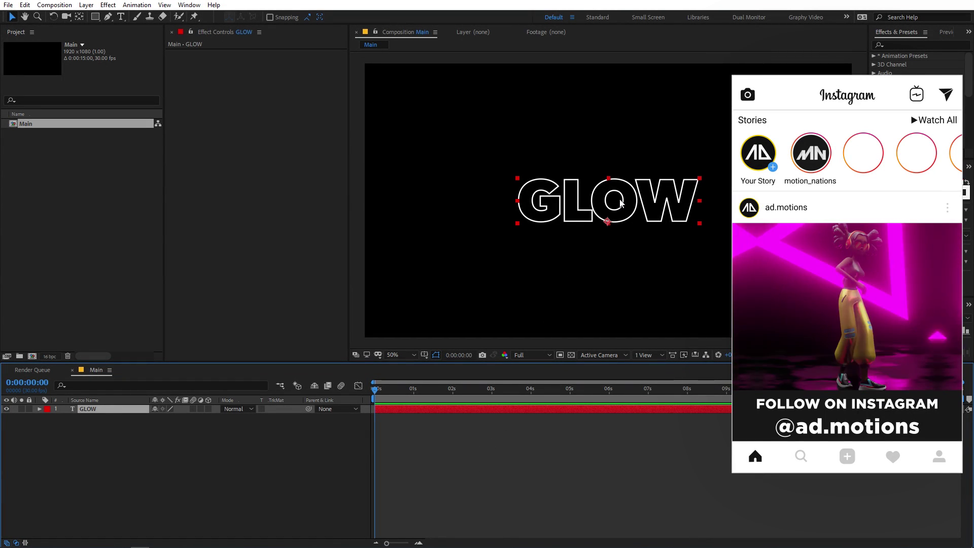
click(39, 409)
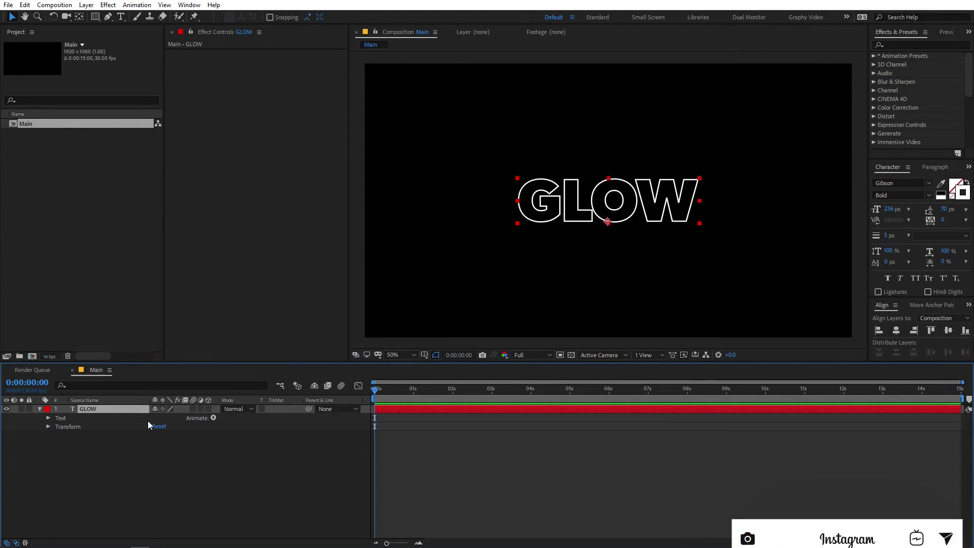
click(212, 417)
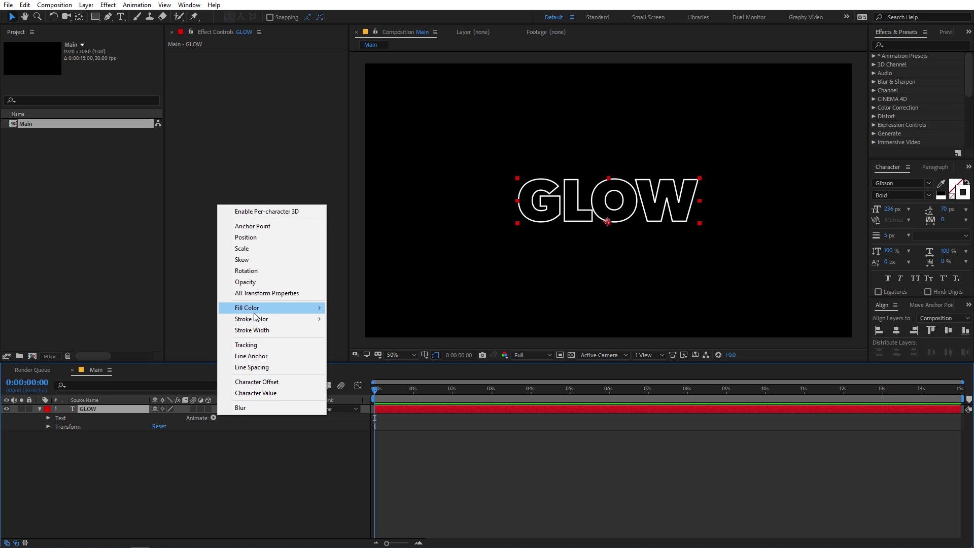
click(248, 283)
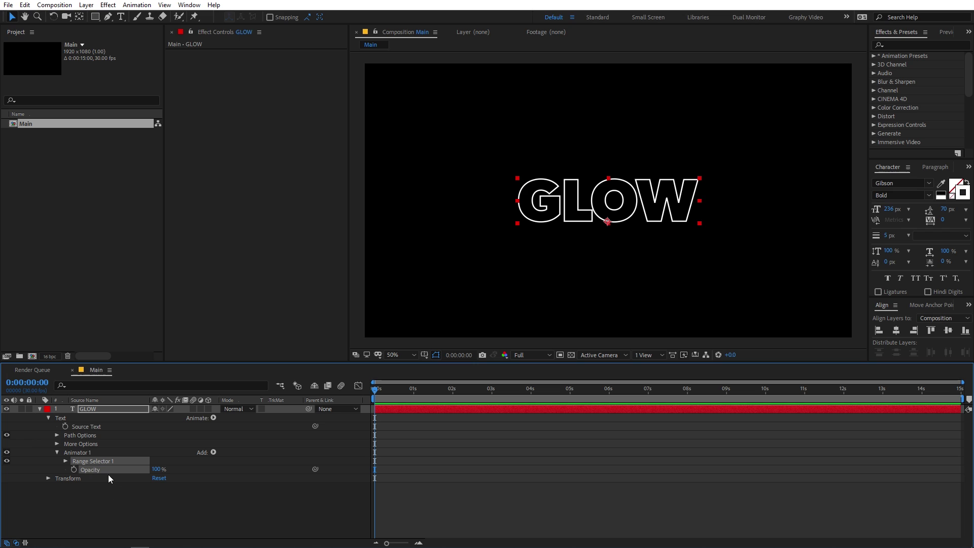
click(126, 474)
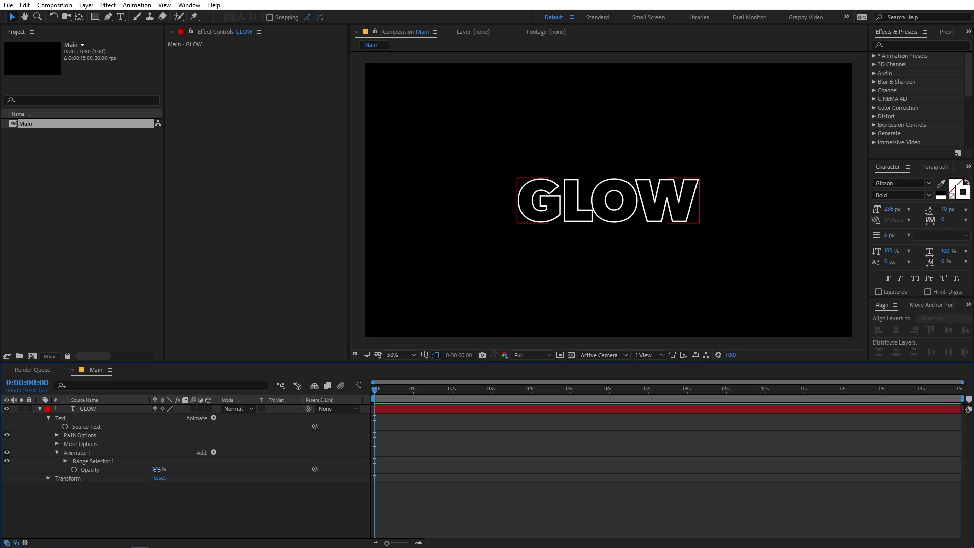
drag(157, 469, 97, 470)
click(80, 495)
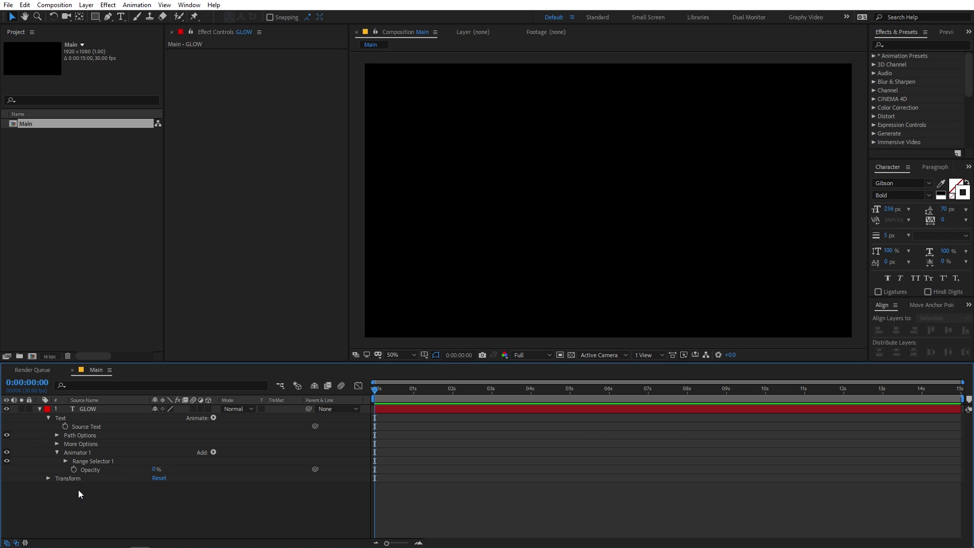
- Apply the expression wiggle(25,50) to the Offset of the animator's range selector and preview the flicker
click(66, 463)
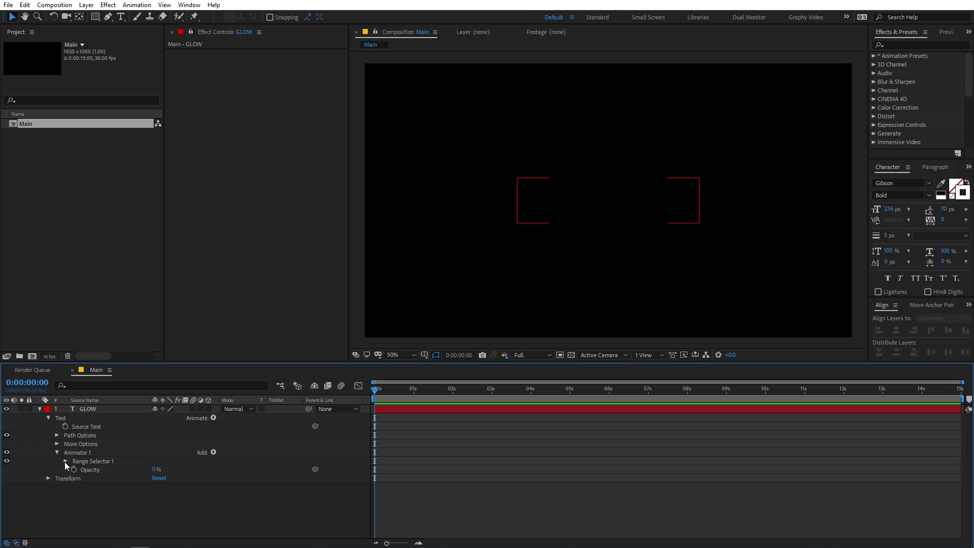
click(65, 461)
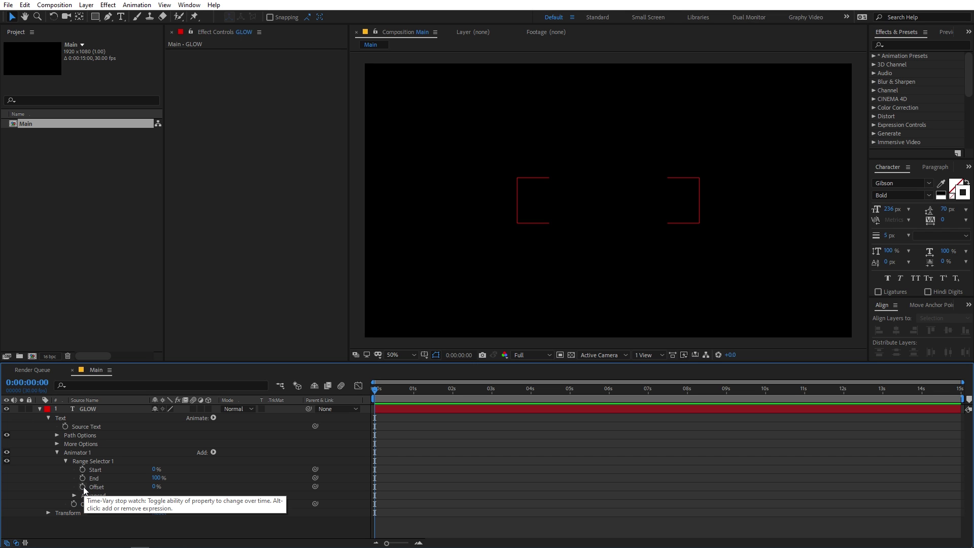
alt+click(82, 487)
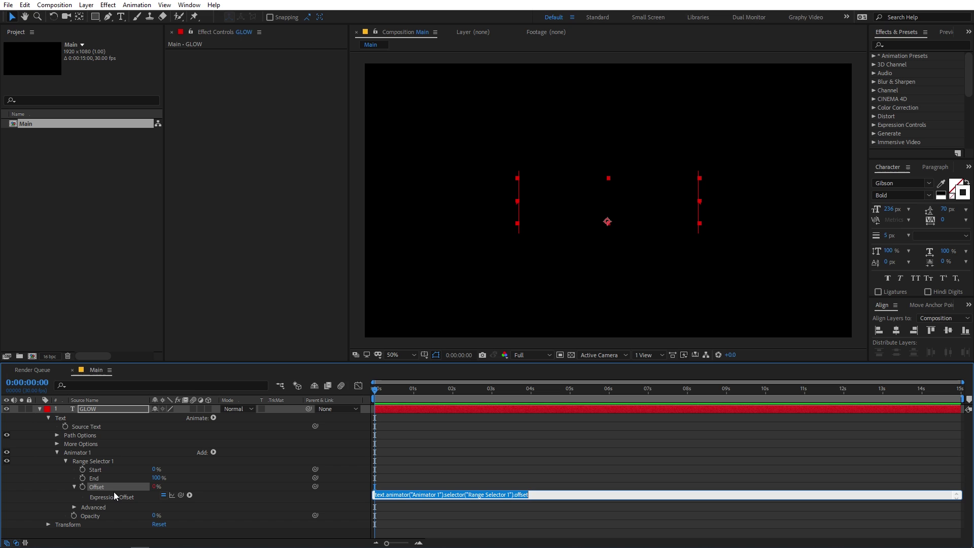
text(wi)
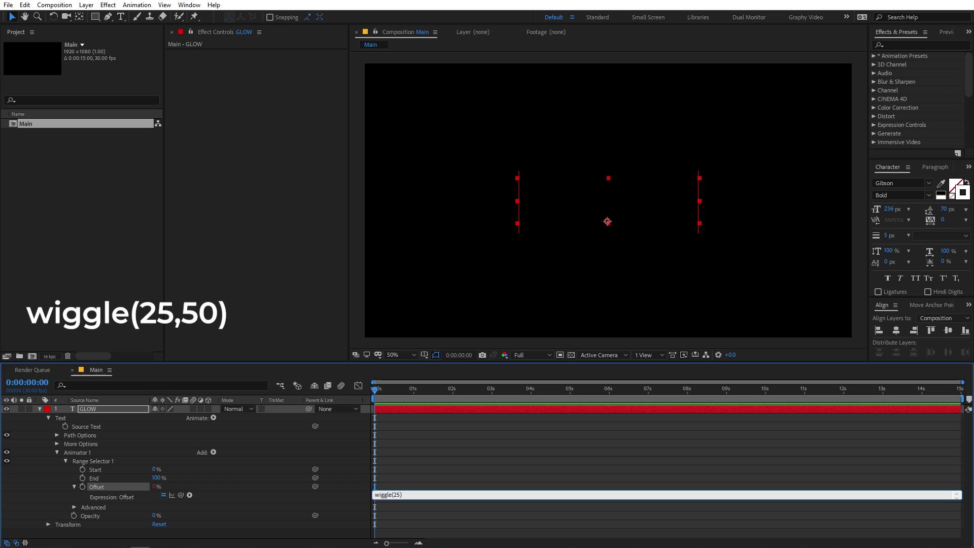
text(ggle(25,50)
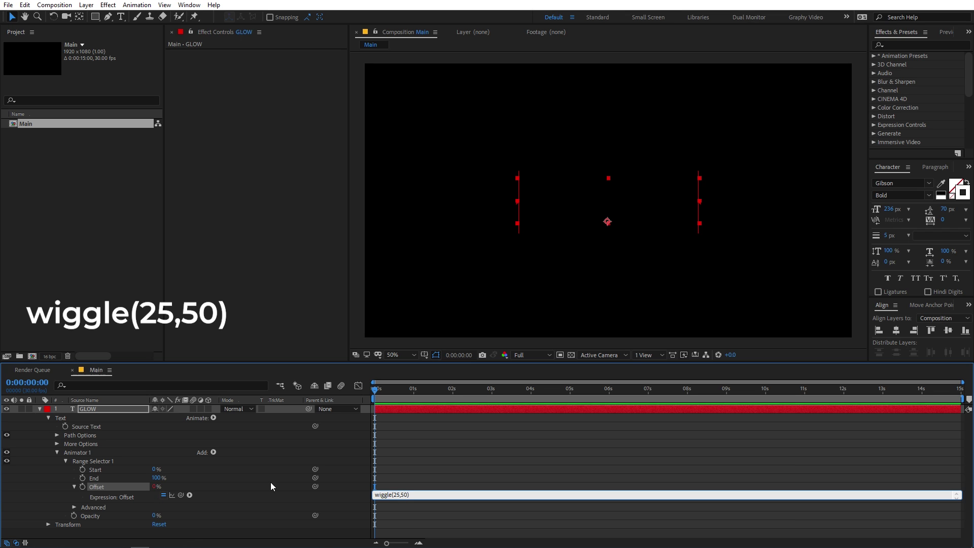
click(466, 450)
key(space)
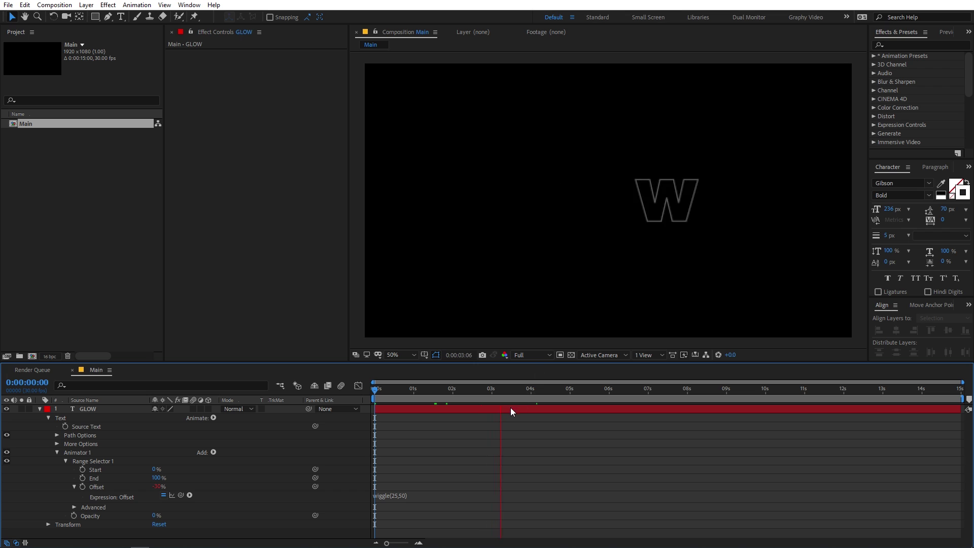
click(122, 418)
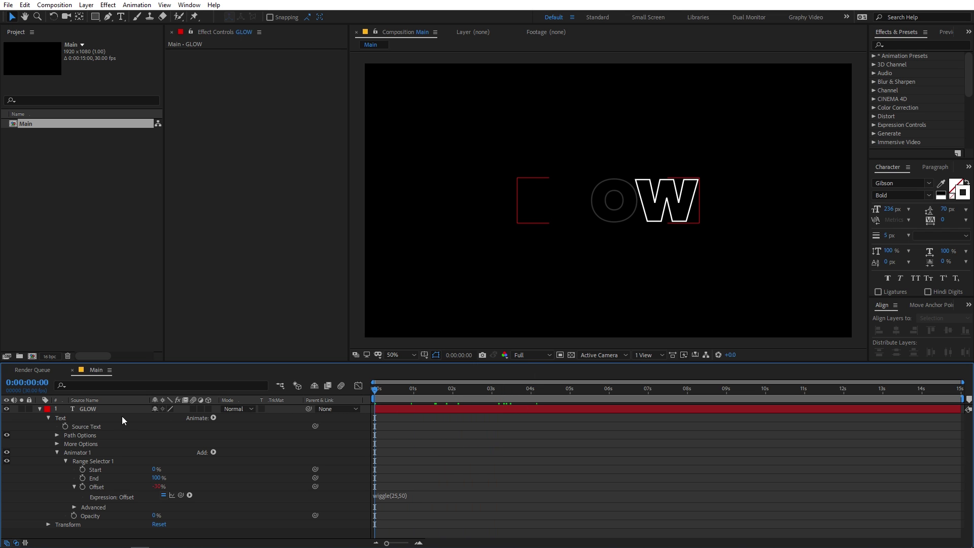
- Reveal only the GLOW layer's modified properties, examine the Offset wiggle expression, and collapse the layer again
click(39, 408)
click(317, 420)
click(51, 412)
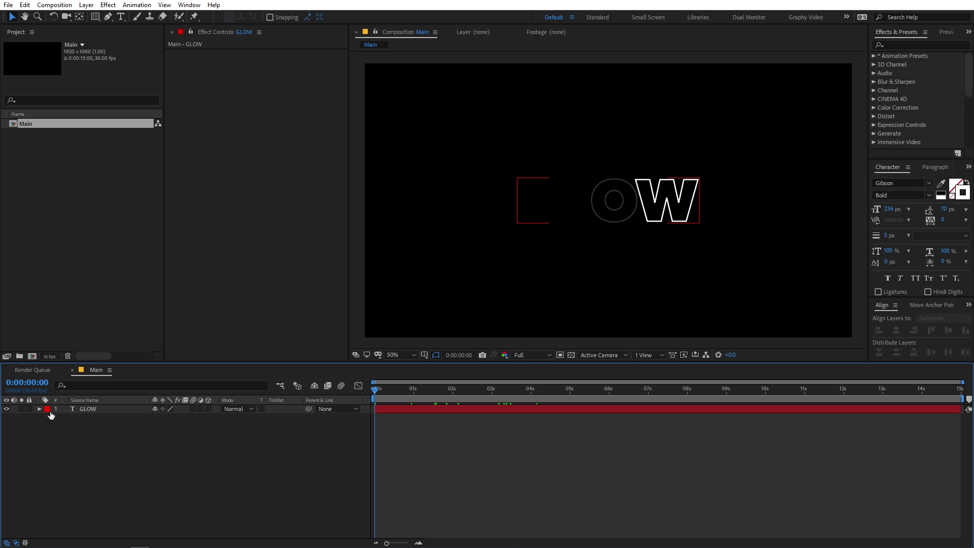
click(99, 410)
key(u)
key(u)
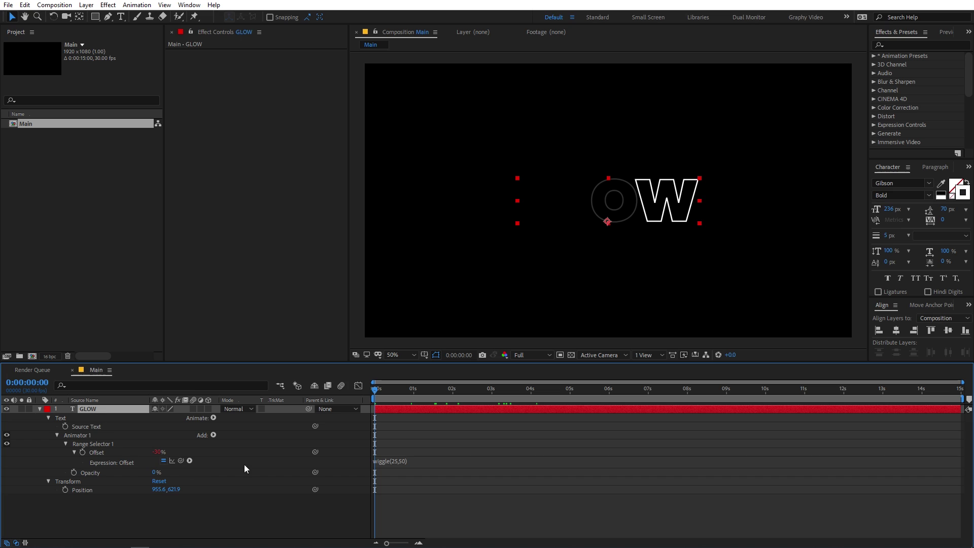
click(401, 461)
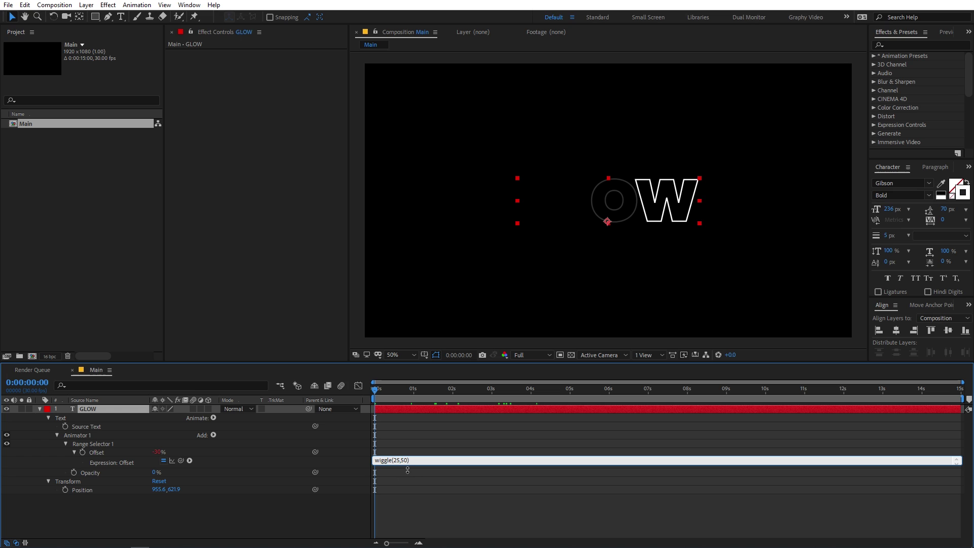
click(408, 432)
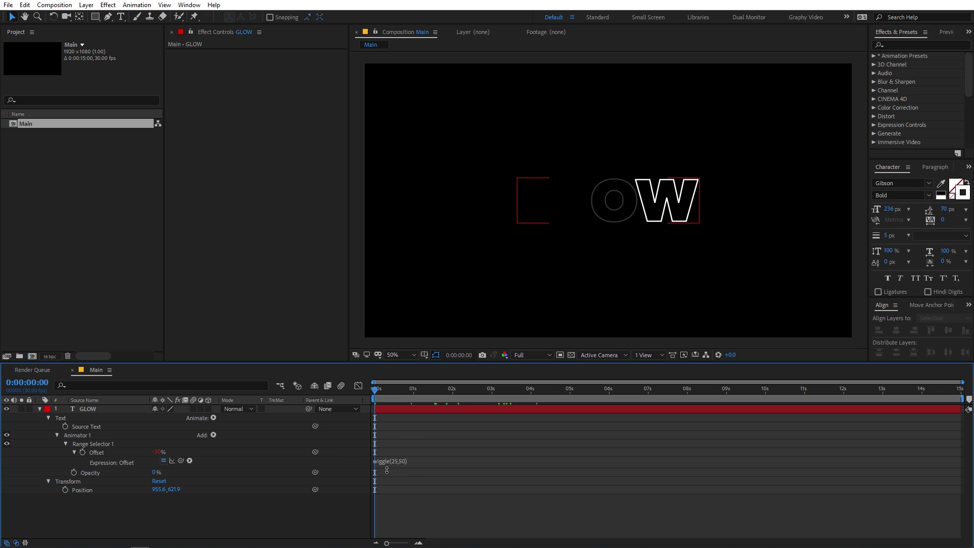
click(40, 409)
- Preview the flickering text, move the playhead to 0:00:01:19 and select the GLOW layer
key(space)
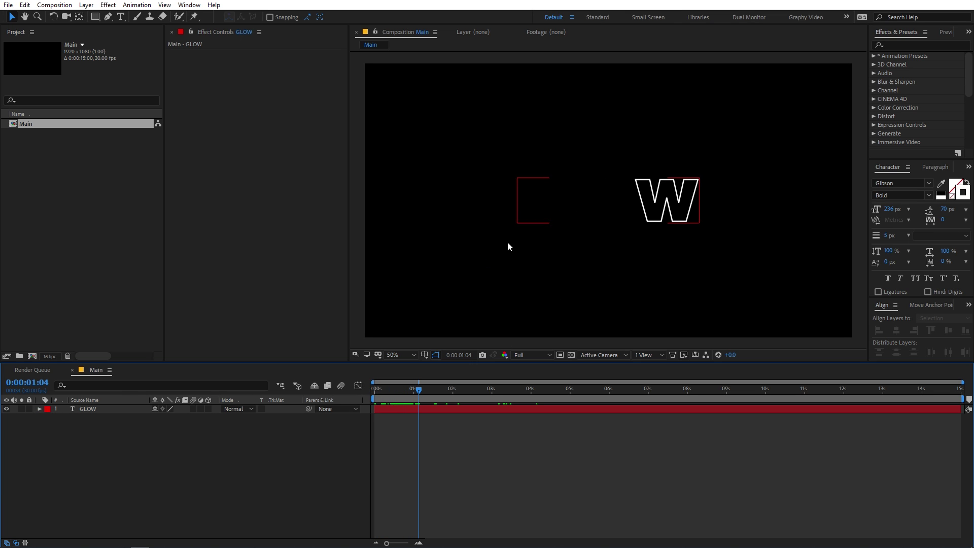
click(418, 391)
drag(419, 391, 443, 401)
click(440, 409)
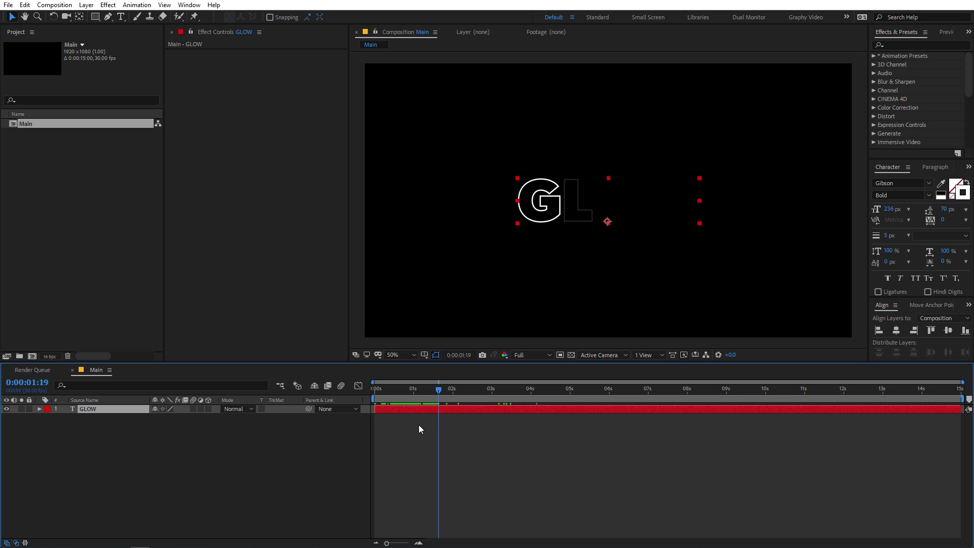
- Split the GLOW layer at 0:00:01:19 and slide the second part earlier so it starts at 0:00:01:05
key(ctrl+shift+d)
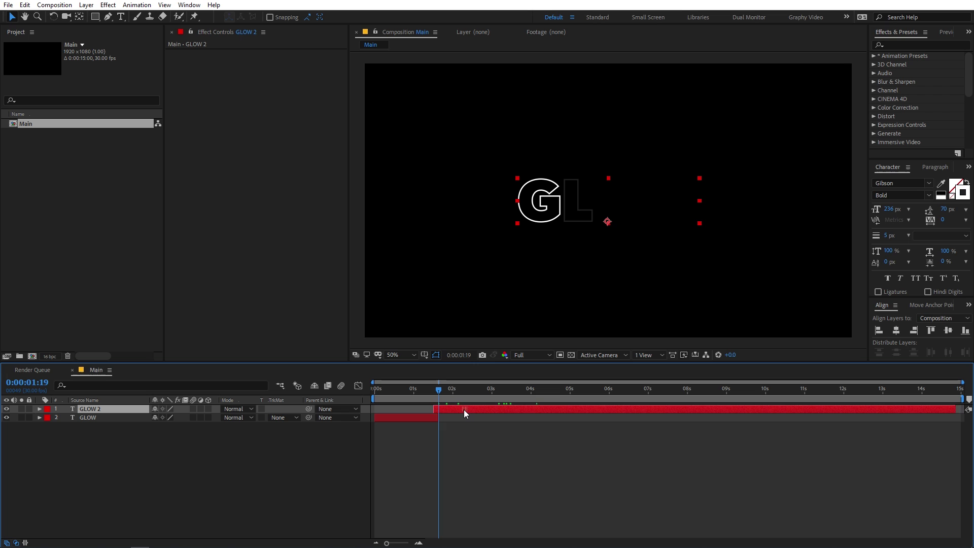
mouse_move(463, 410)
mouse_down()
mouse_move(424, 391)
mouse_move(465, 395)
mouse_up()
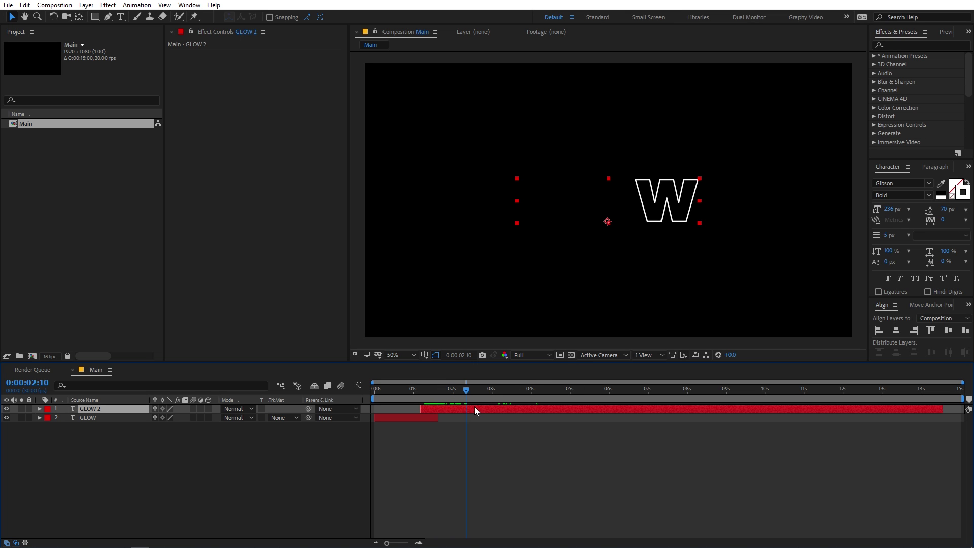
- Remove the Offset wiggle expression and Animator 1 from GLOW 2, and change its text from an outline to a solid white fill
key(u)
key(u)
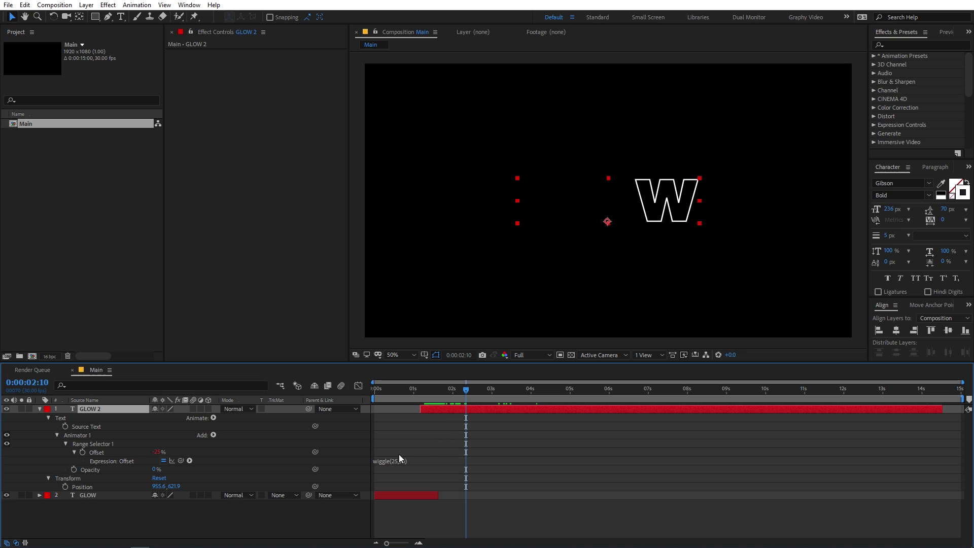
click(400, 461)
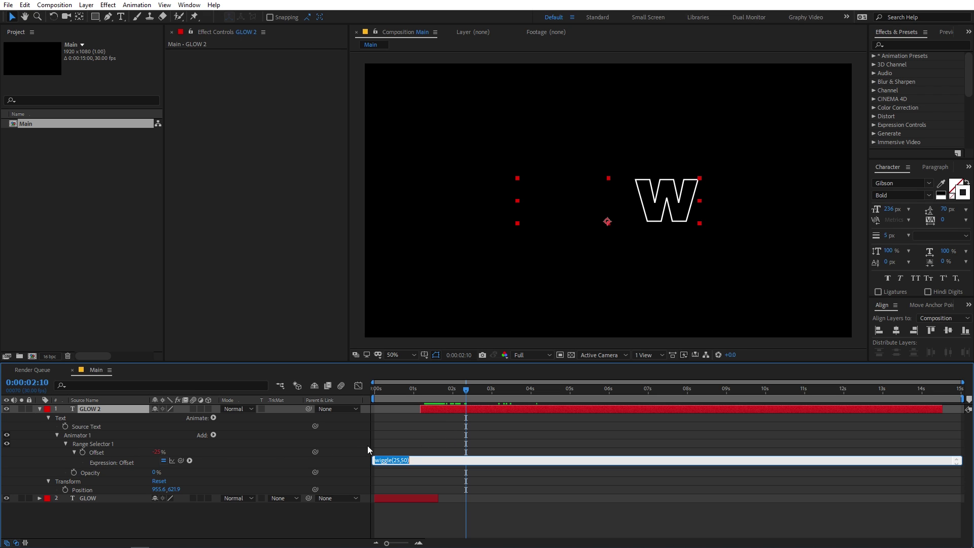
click(407, 430)
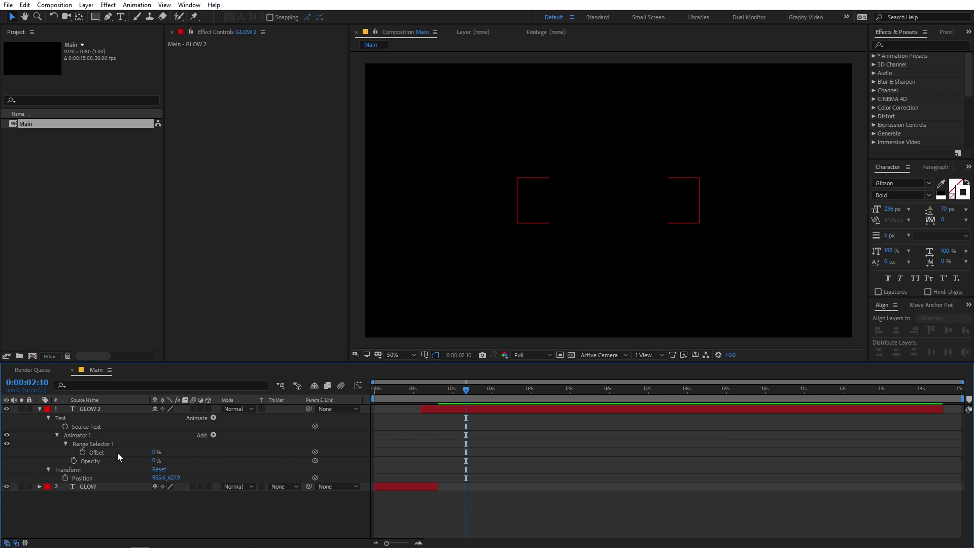
click(78, 438)
key(Delete)
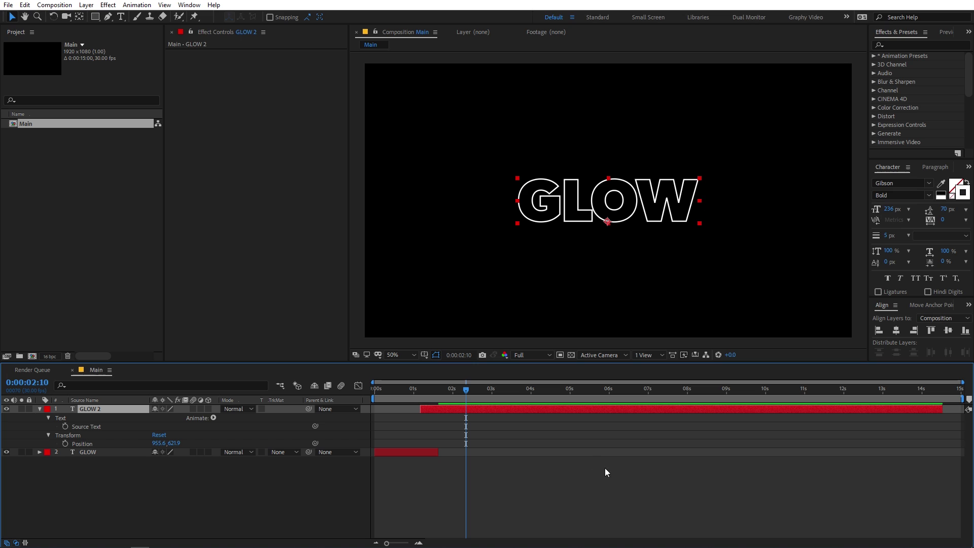
click(952, 199)
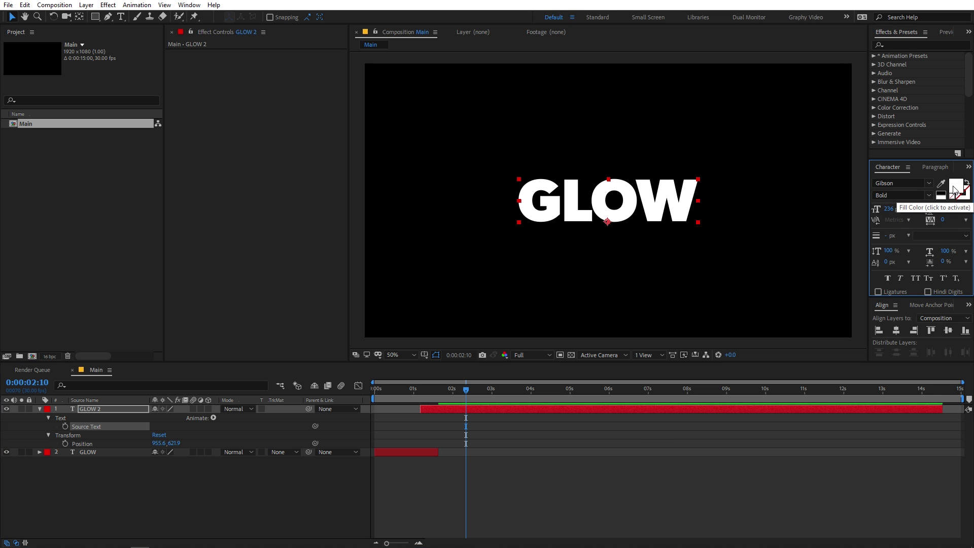
- Add an Opacity keyframe of 0% to the GLOW 2 layer at its start, 0:00:01:05
drag(462, 393, 420, 400)
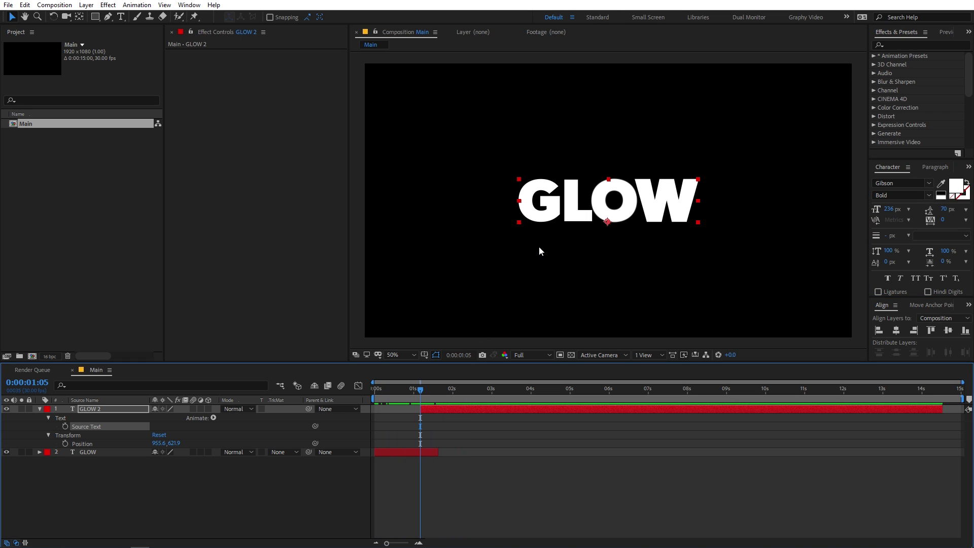
key(t)
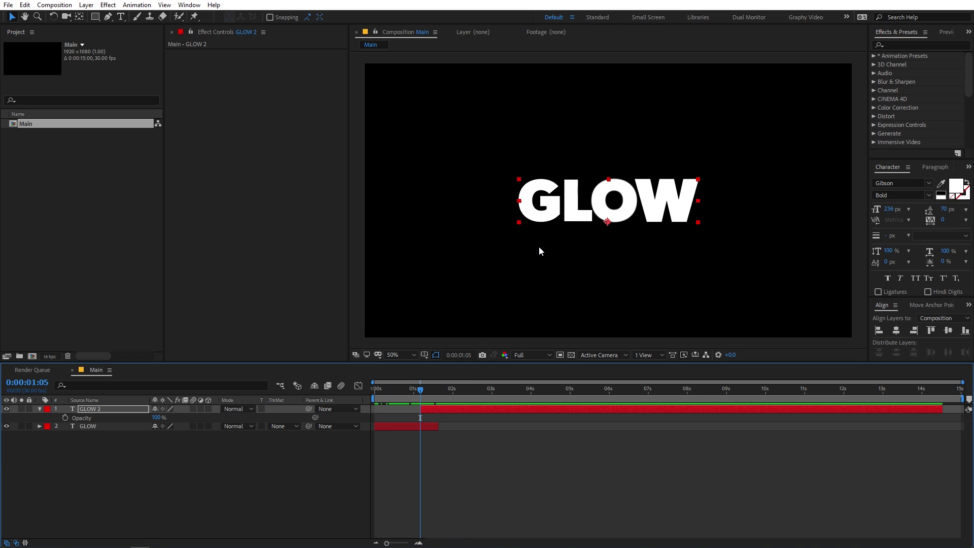
click(65, 417)
click(157, 418)
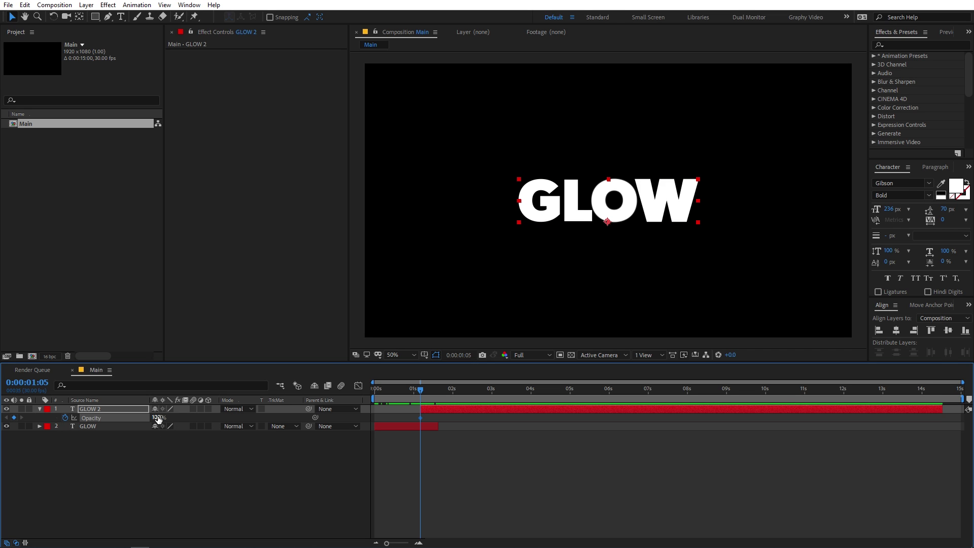
text(0)
key(Return)
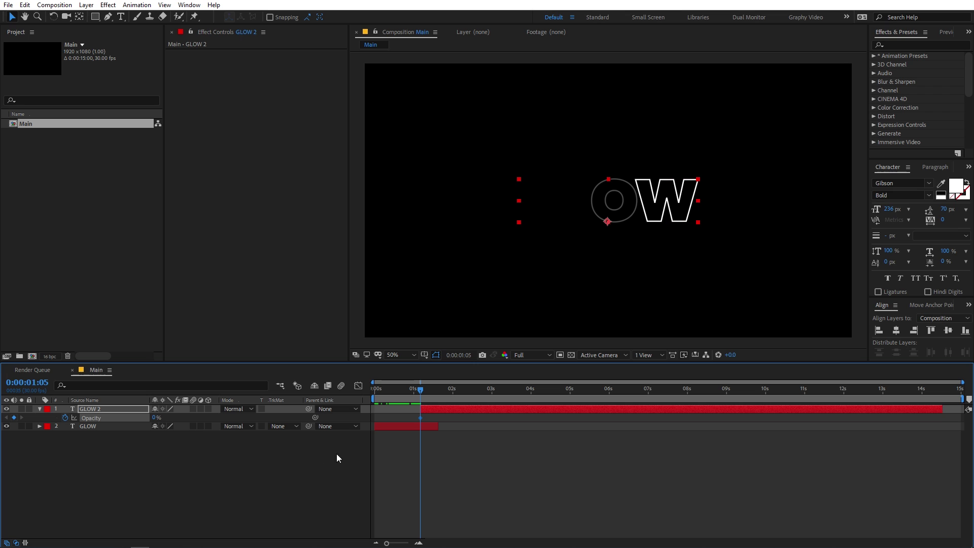
- Keyframe the GLOW 2 layer's opacity to 100% at 0:00:01:06 and back to 0% at 0:00:01:07
drag(387, 543, 406, 543)
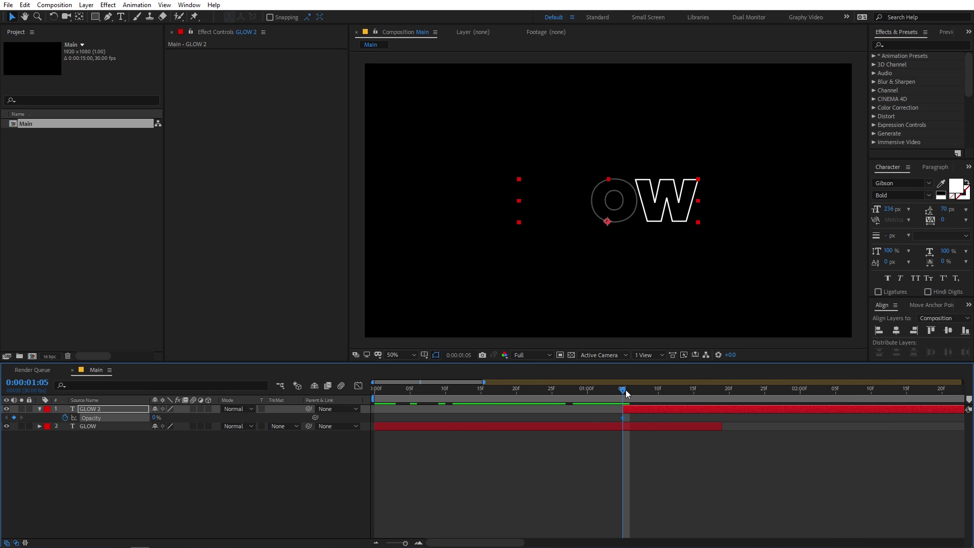
click(629, 389)
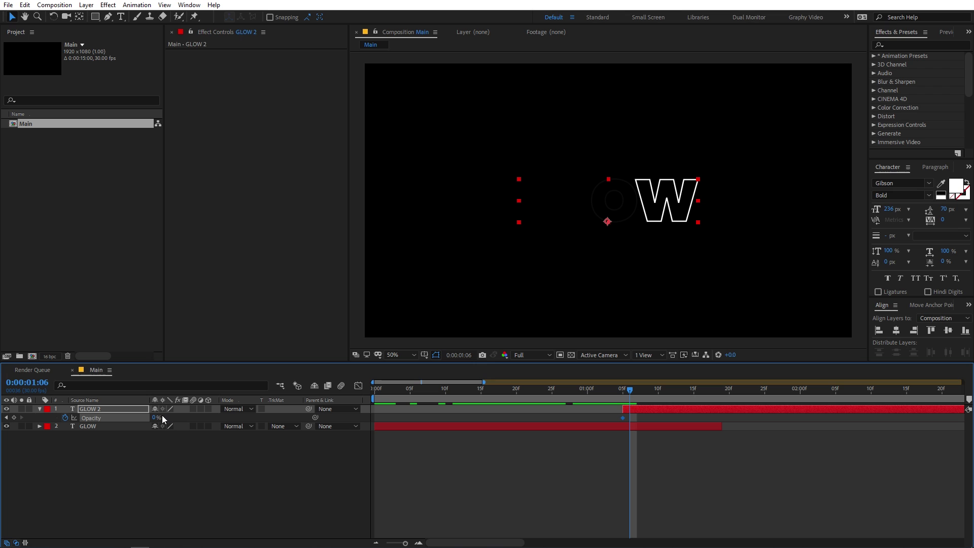
drag(162, 419, 570, 398)
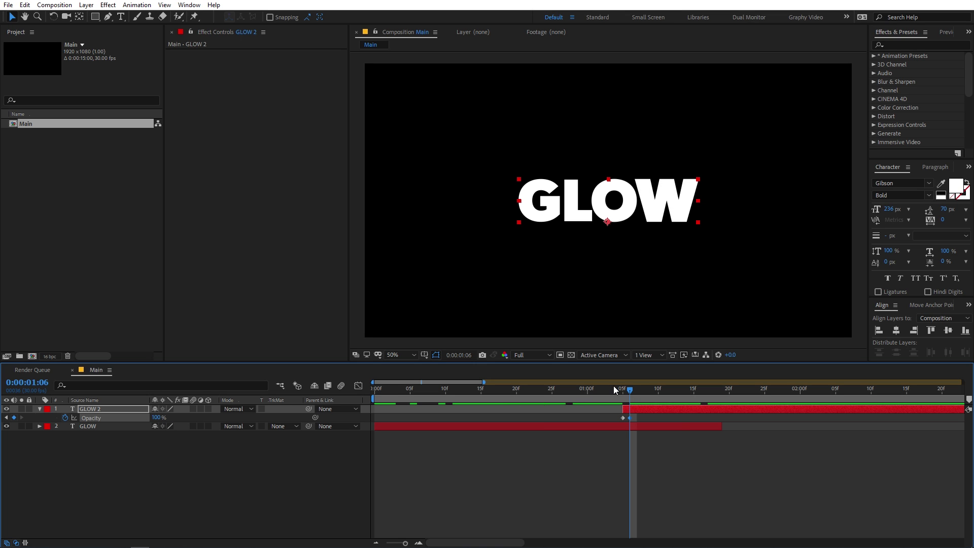
click(636, 388)
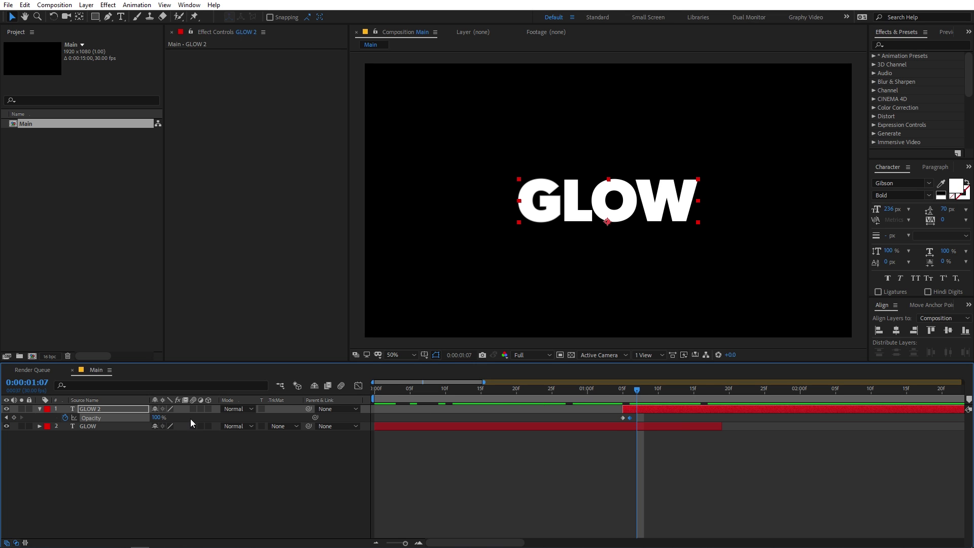
drag(161, 424, 112, 424)
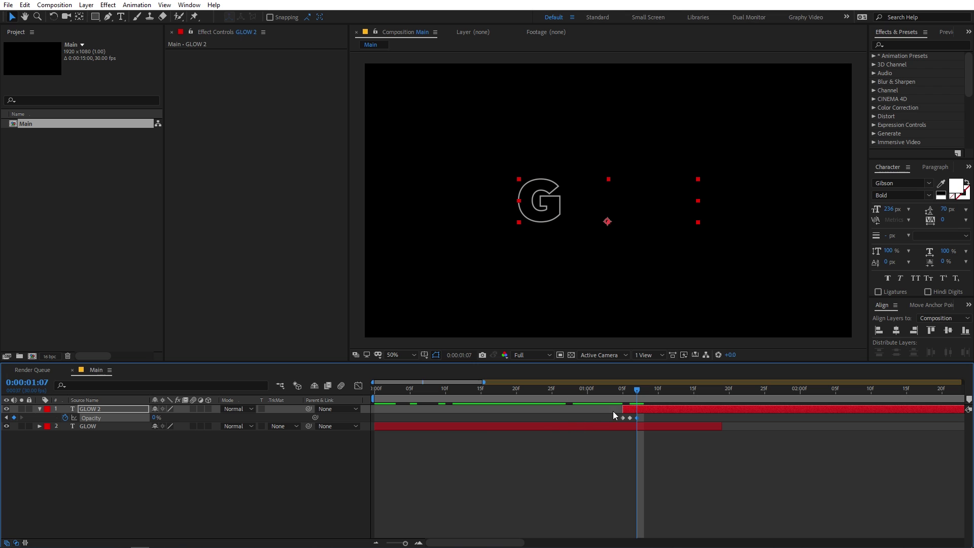
- Copy the 100% and 0% opacity keyframes of GLOW 2 and paste them repeatedly along the layer up to 0:00:01:19
drag(633, 395, 628, 422)
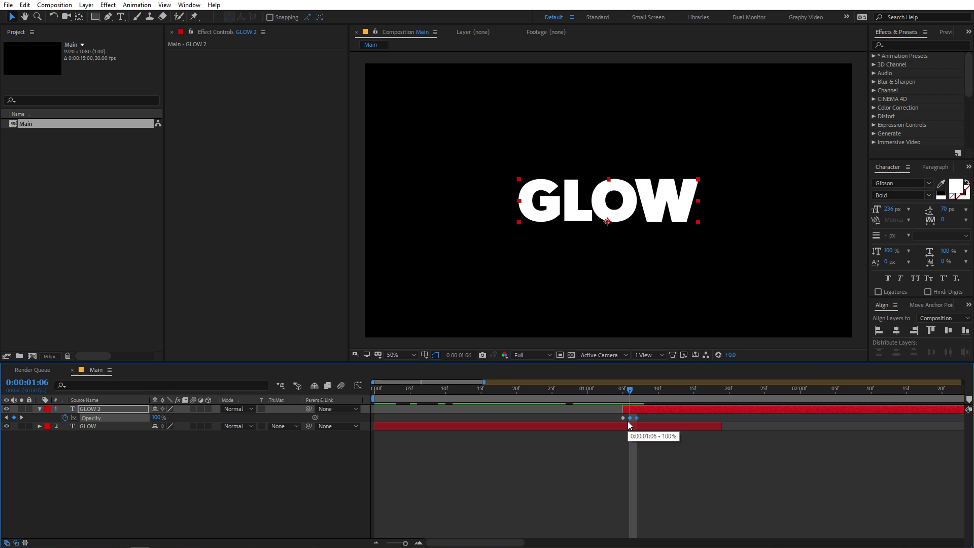
click(636, 390)
key(ctrl+v)
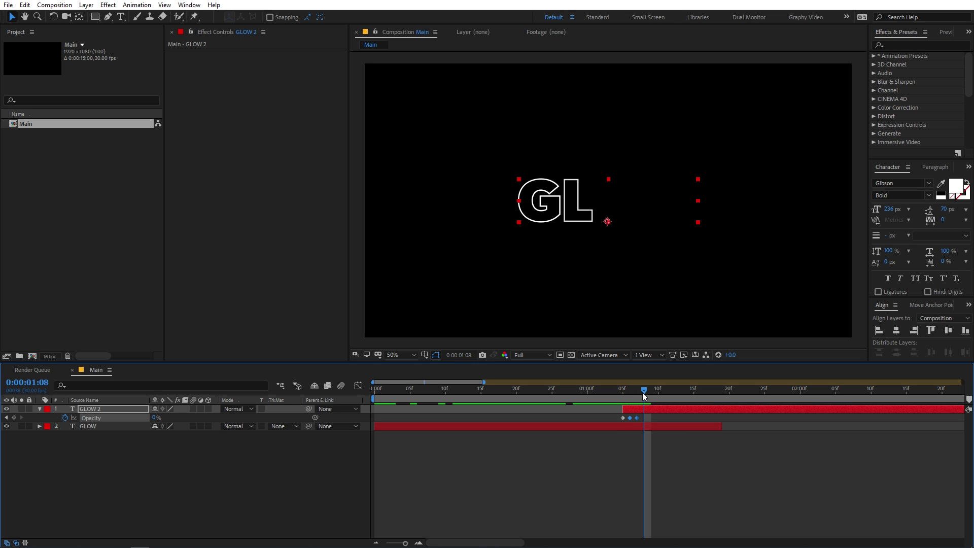
key(ctrl+v)
drag(647, 391, 723, 391)
key(ctrl+v)
key(ctrl+v)
key(ctrl+v)
key(ctrl+v)
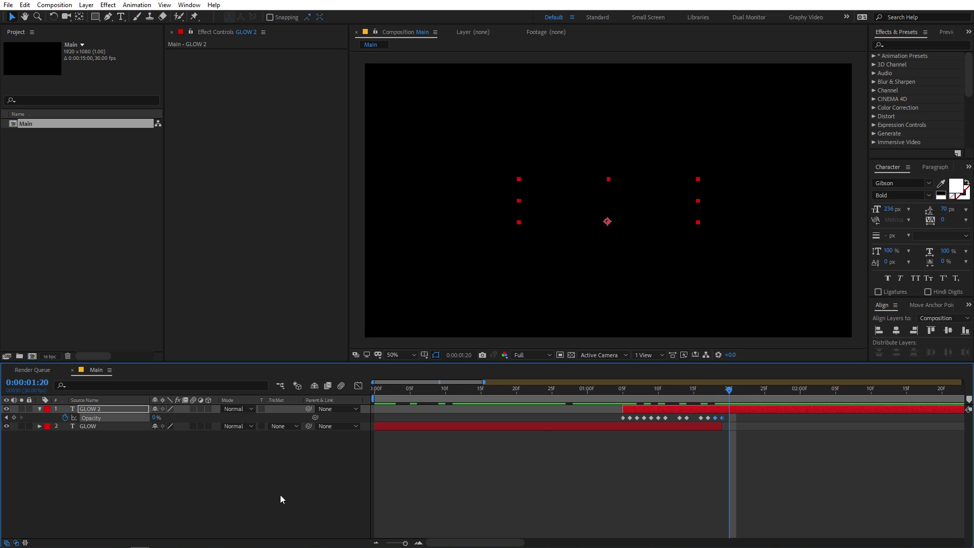
- Add a final 100% opacity keyframe to GLOW 2 at 0:00:01:20 and preview the animation from the beginning
click(157, 417)
text(100)
key(Return)
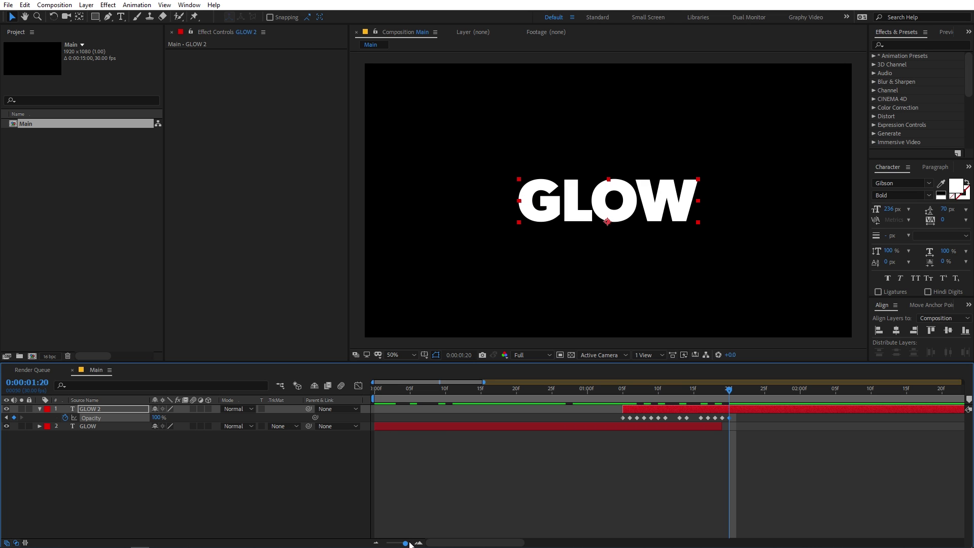
drag(405, 543, 387, 543)
key(space)
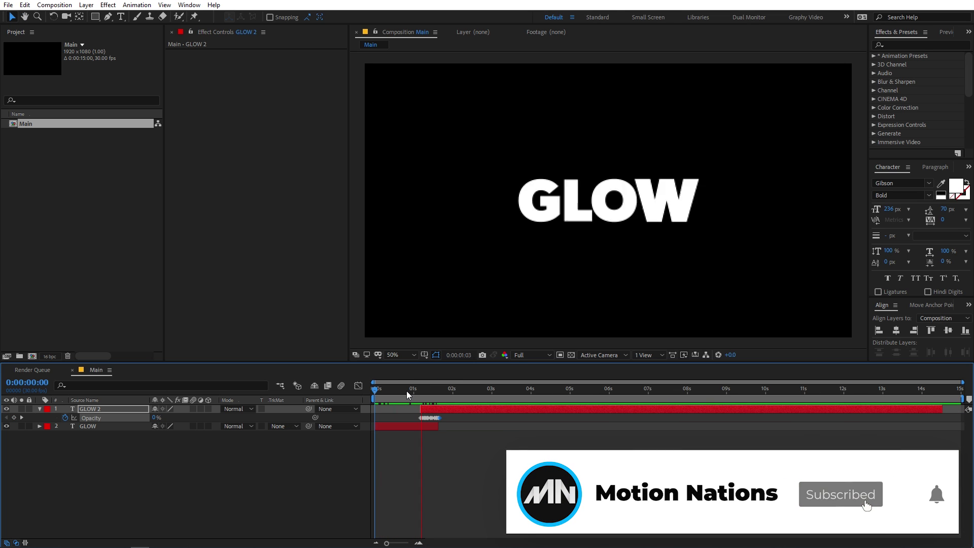
- Thin out the middle opacity keyframes of GLOW 2 into one gapless run and shift the layer to start at about 0:00:01:09
drag(433, 391, 420, 394)
drag(386, 543, 409, 544)
click(616, 417)
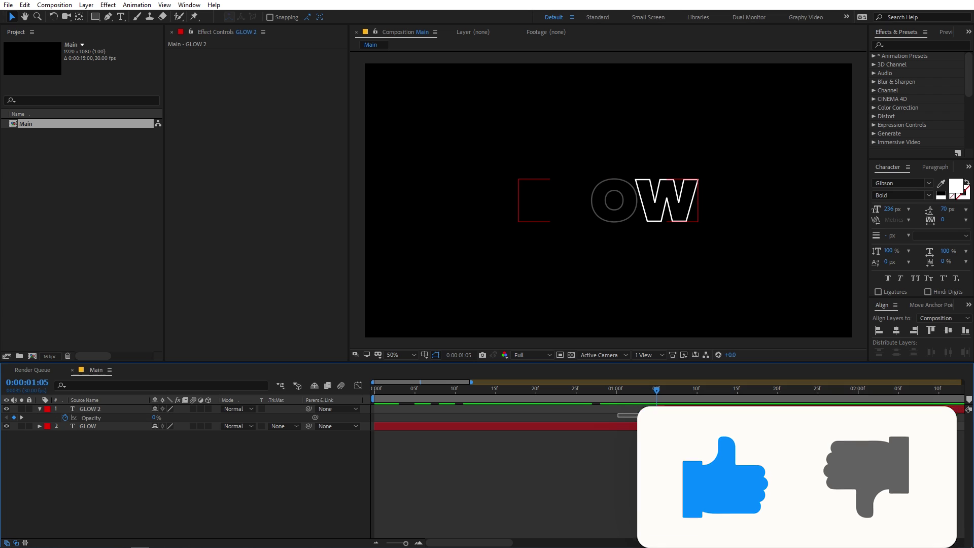
click(751, 417)
click(727, 418)
drag(728, 418, 685, 422)
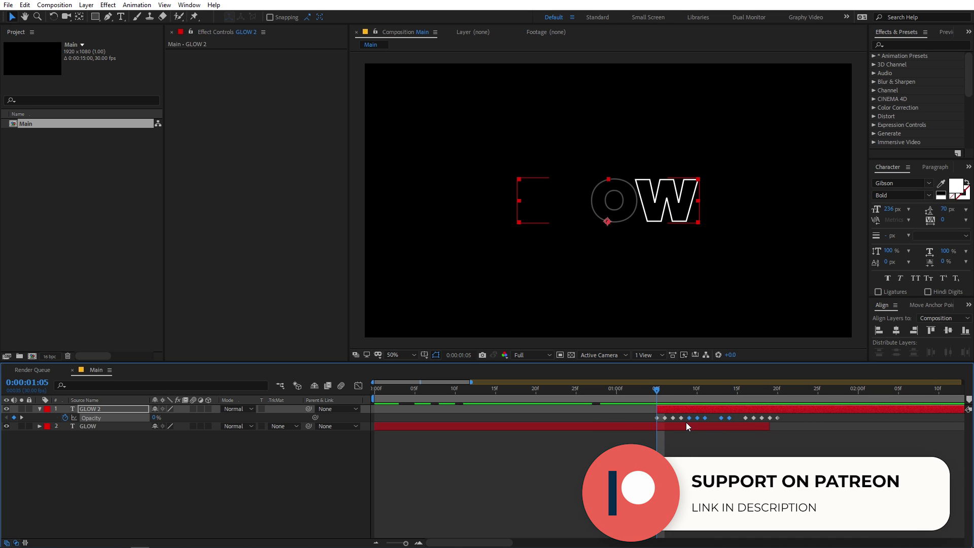
key(Delete)
drag(790, 415, 727, 409)
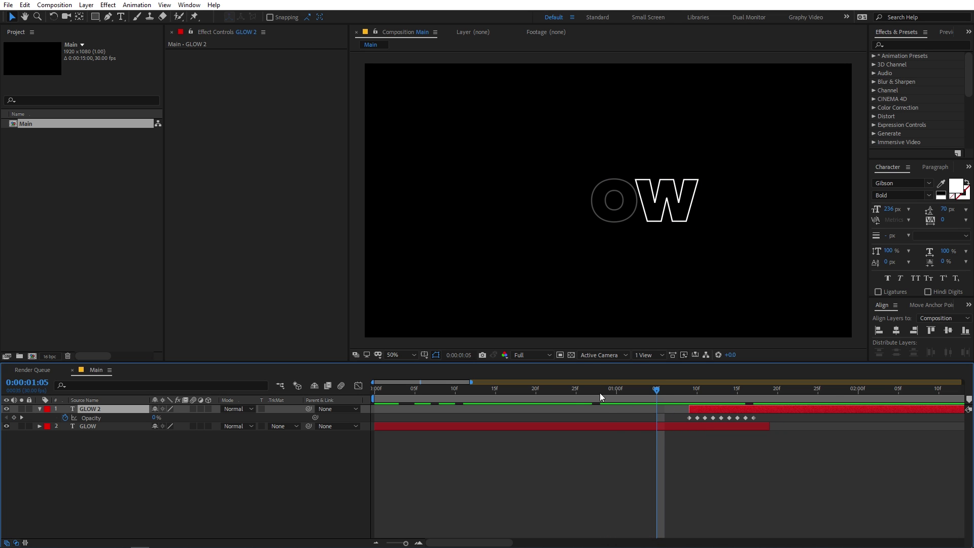
- Preview the flicker from outlined to filled text across the full timeline, then collapse the GLOW 2 layer
key(semicolon)
key(space)
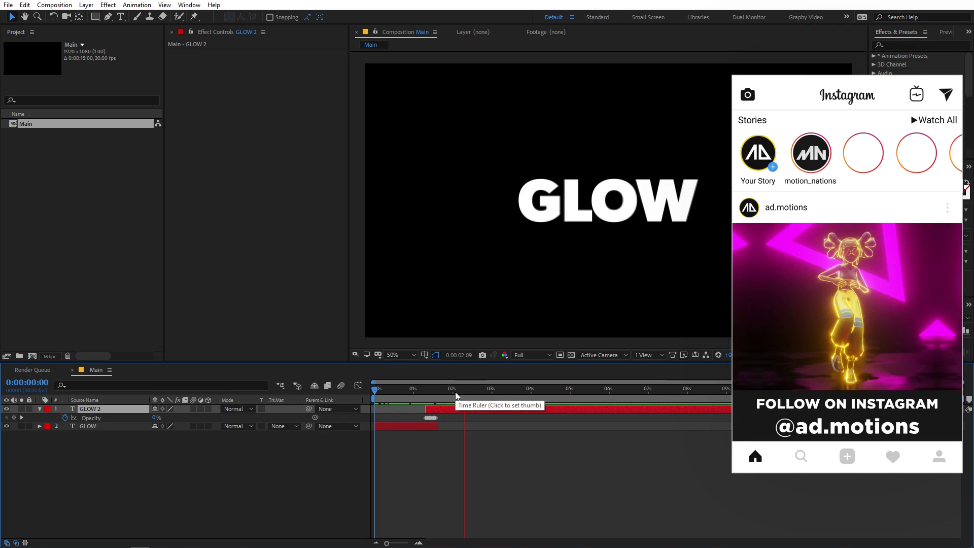
key(space)
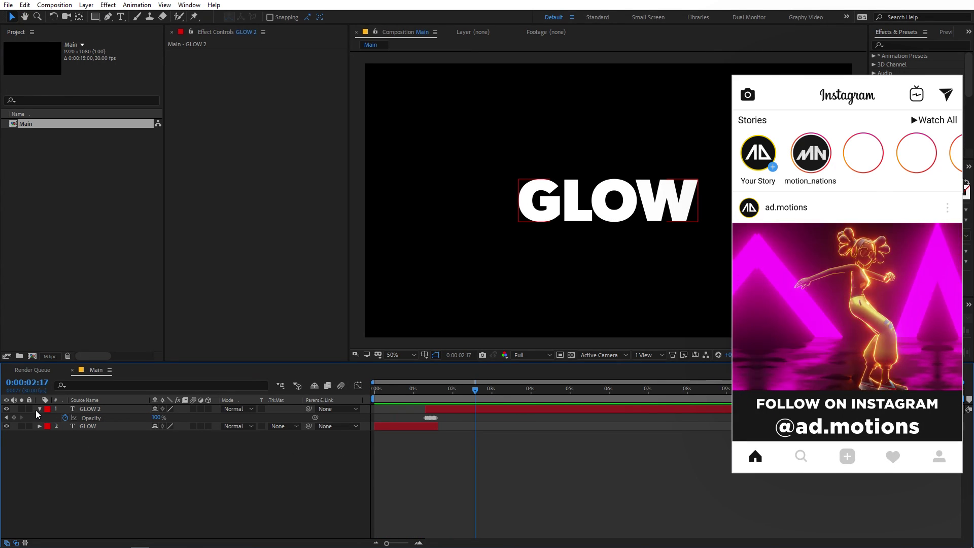
click(39, 409)
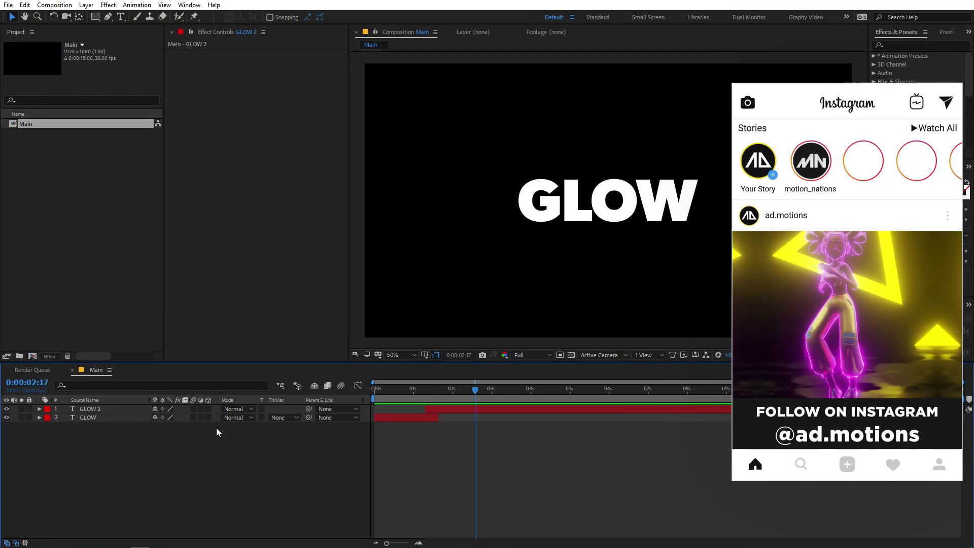
- Pre-compose the GLOW and GLOW 2 layers into a new composition named Text, moving all attributes into it
drag(128, 445, 65, 409)
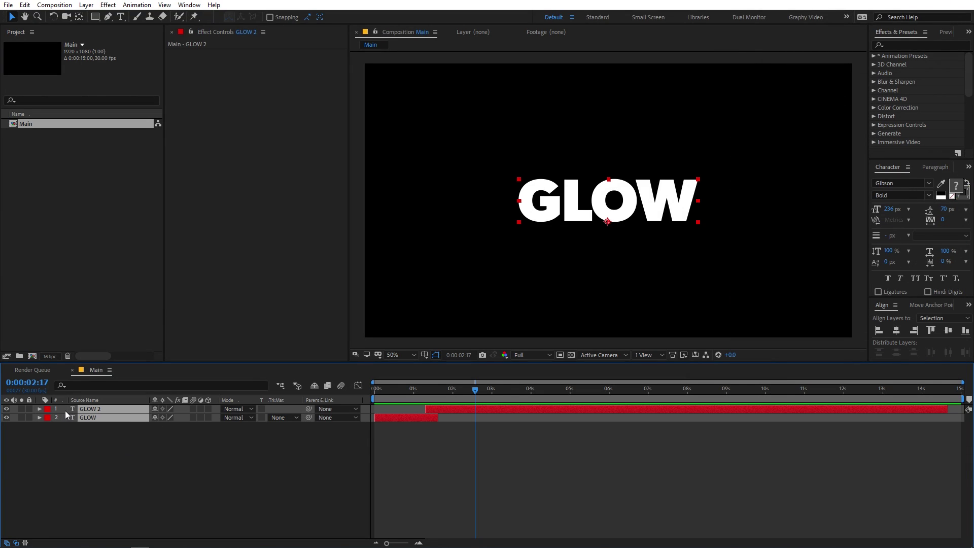
right_click(94, 407)
click(128, 362)
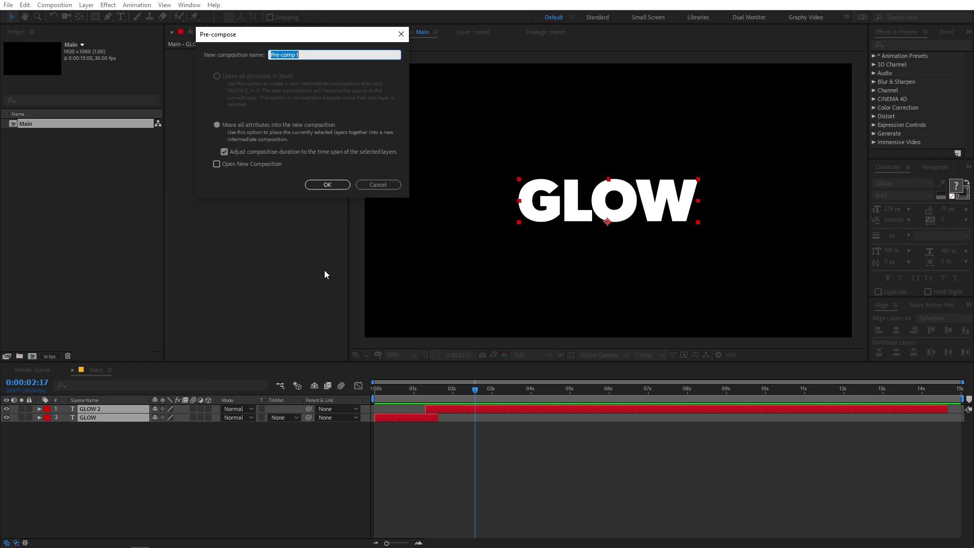
text(Text)
click(318, 187)
- Apply the Stylize Glow effect to the Text layer, with Glow Radius 48 and Glow Intensity 0.4
click(899, 45)
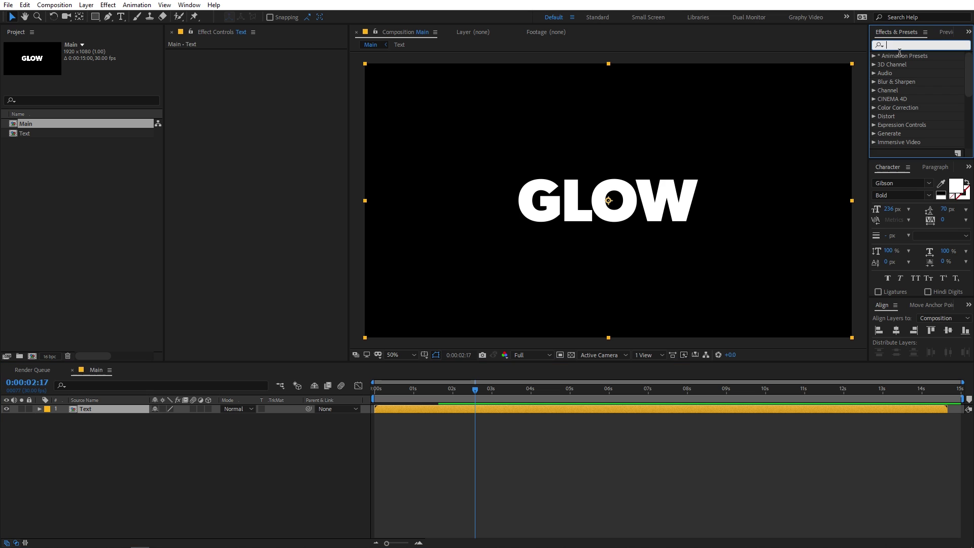
text(glow)
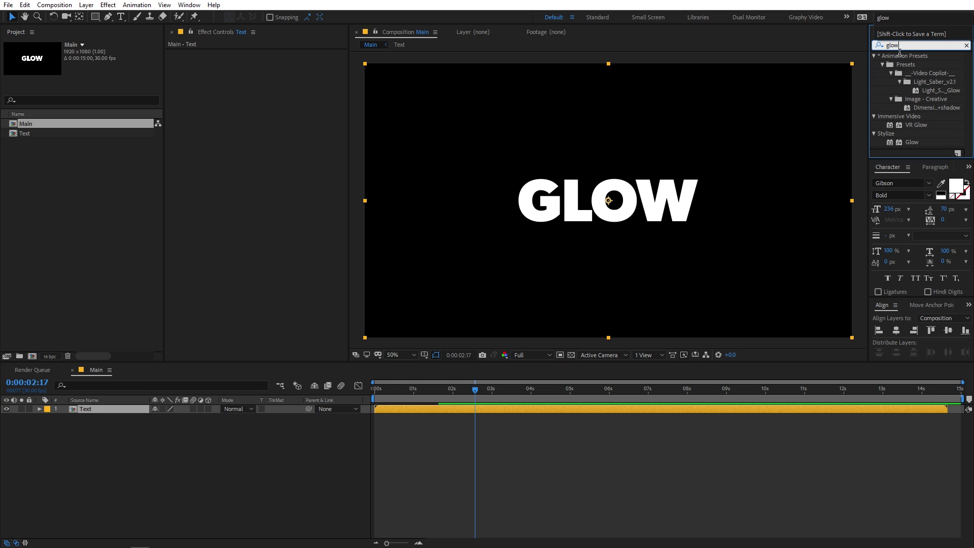
drag(912, 142, 109, 410)
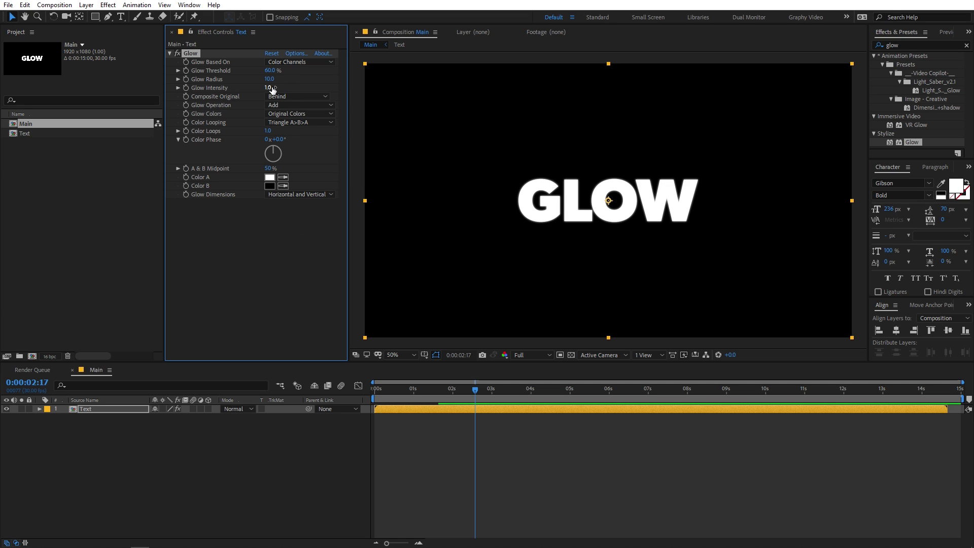
mouse_move(269, 79)
mouse_down()
mouse_move(286, 82)
mouse_move(256, 85)
mouse_move(277, 88)
mouse_up()
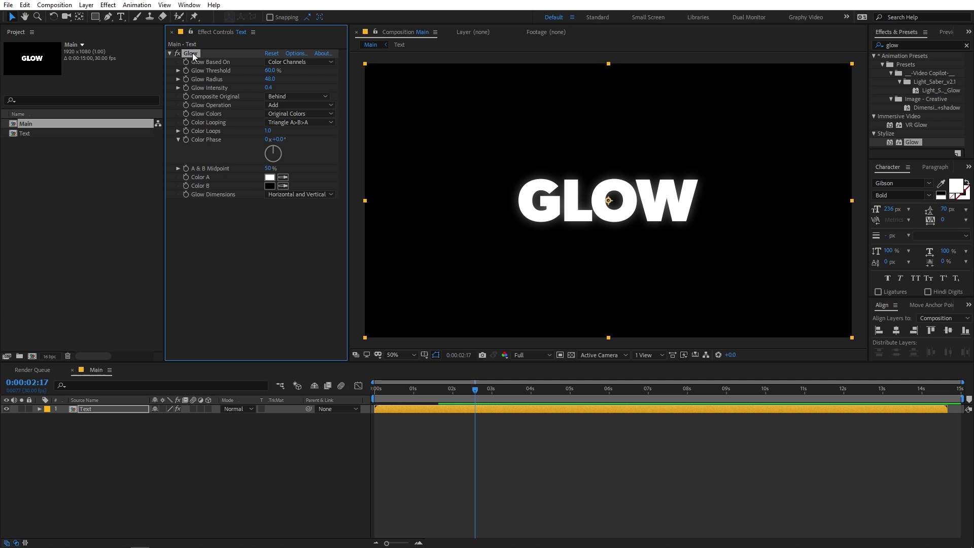
- Duplicate the Glow effect on the Text layer and set the copy's Glow Radius to 192
key(ctrl+d)
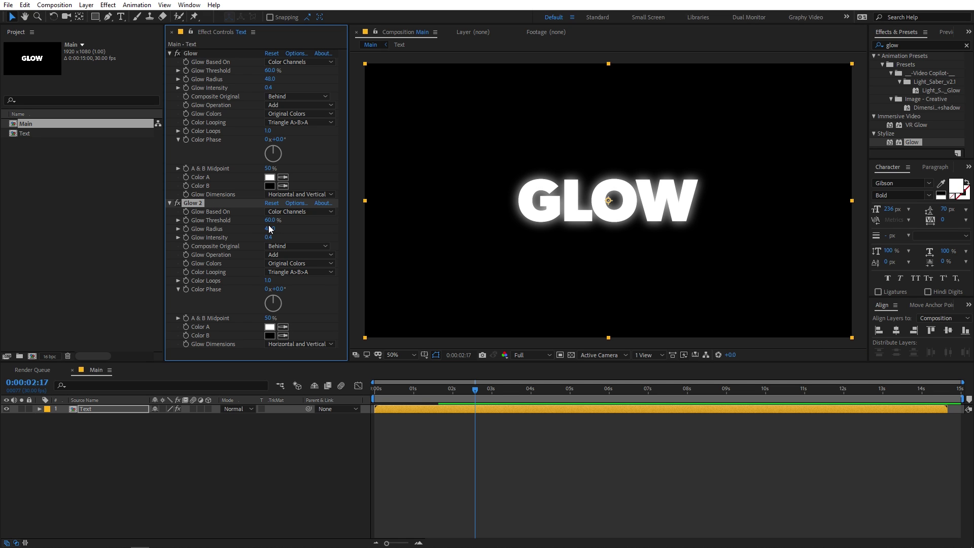
drag(269, 228, 347, 232)
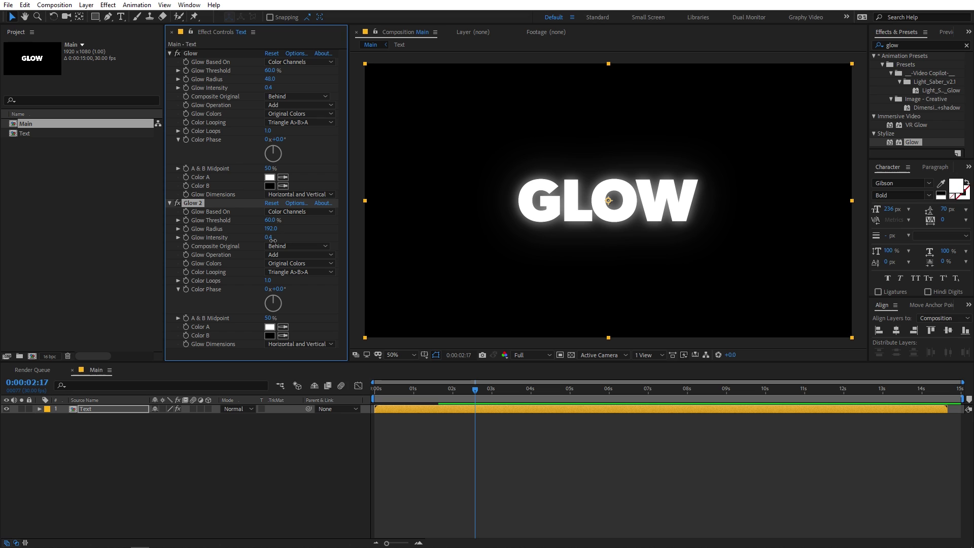
drag(272, 240, 271, 244)
click(400, 213)
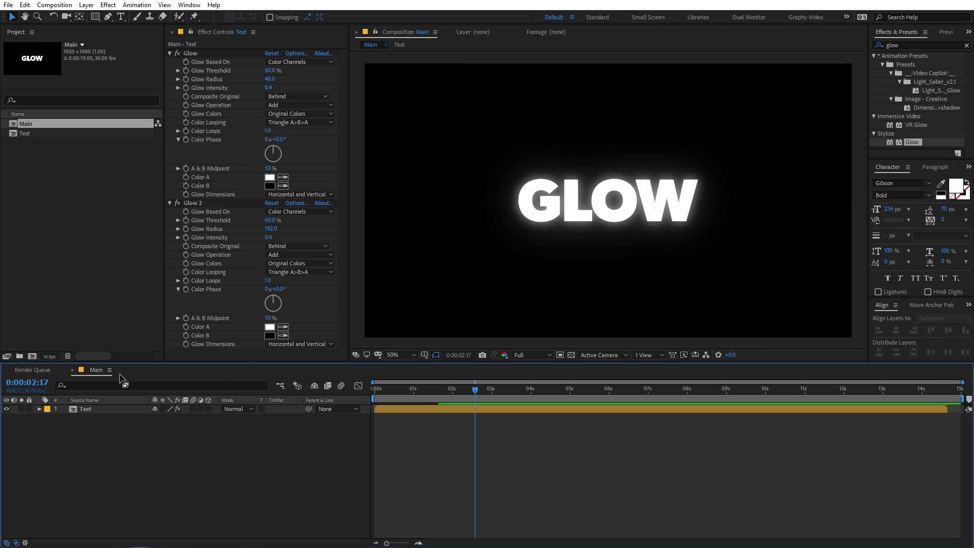
- Duplicate the Text layer and lay the lower copy down as a 3D layer with X Rotation -83°
click(92, 411)
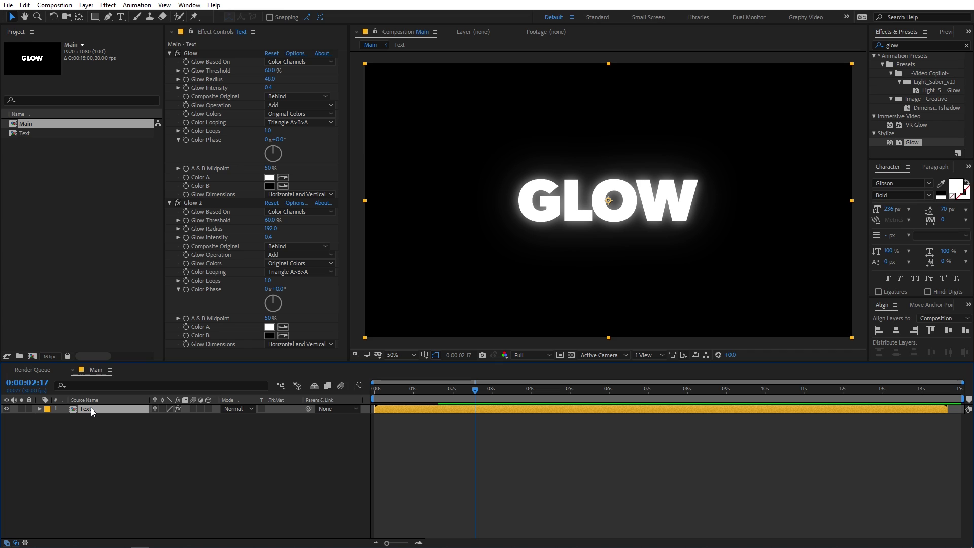
key(ctrl+d)
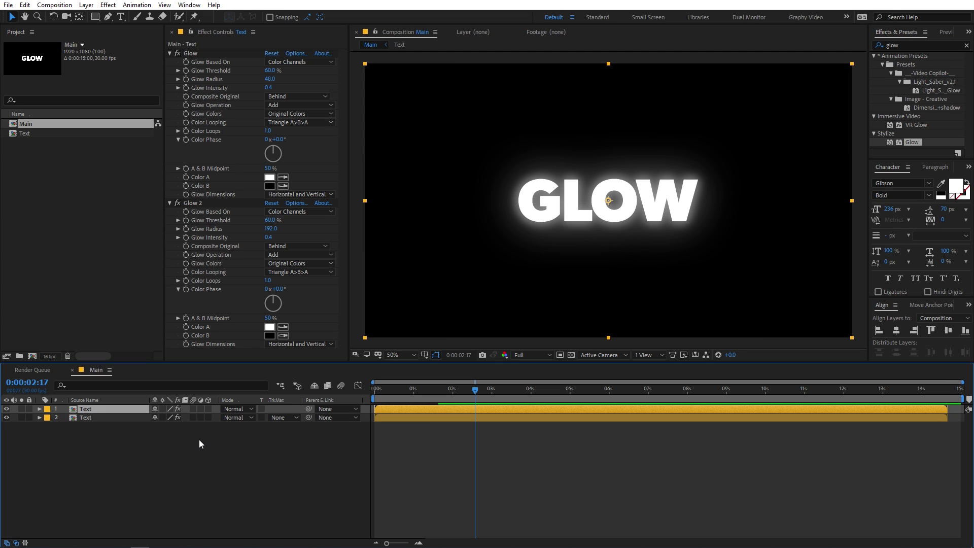
click(208, 418)
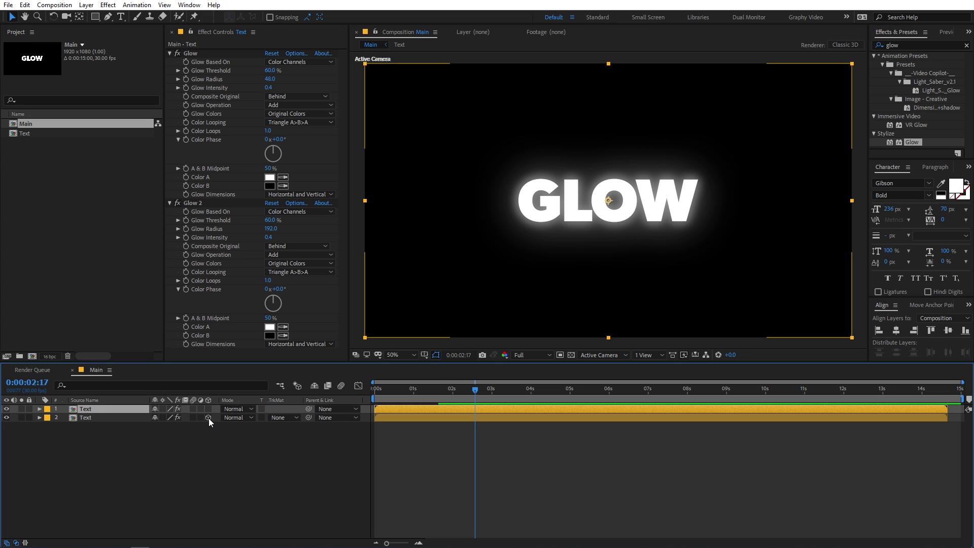
click(122, 417)
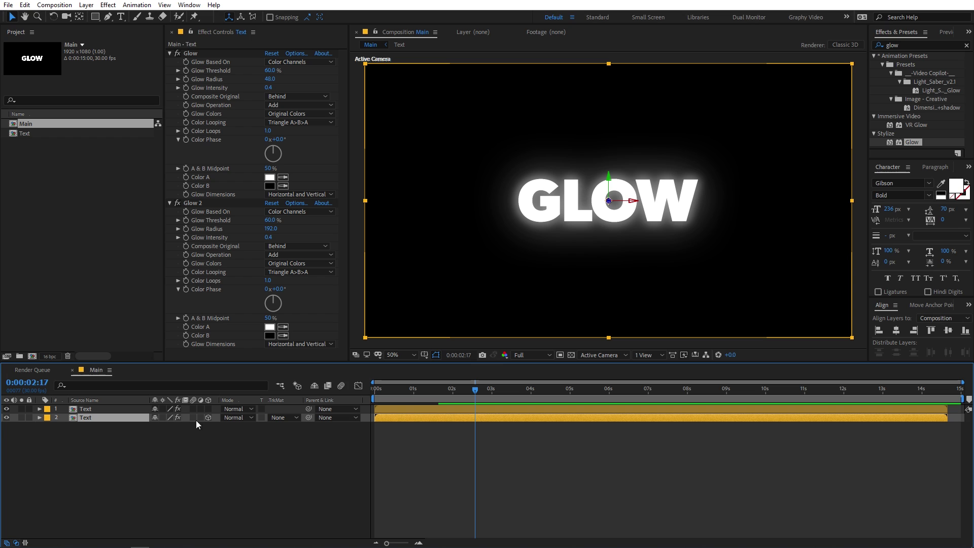
key(r)
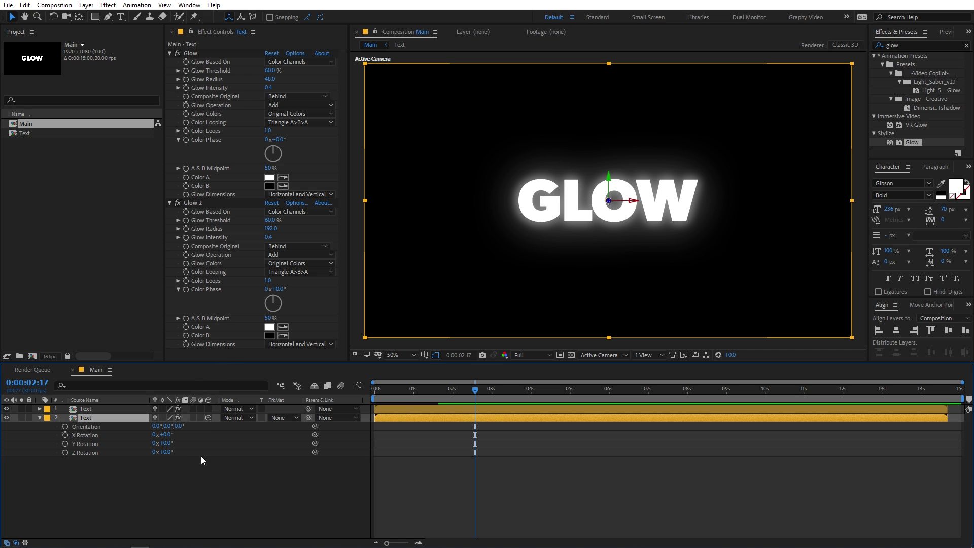
drag(163, 435, 136, 445)
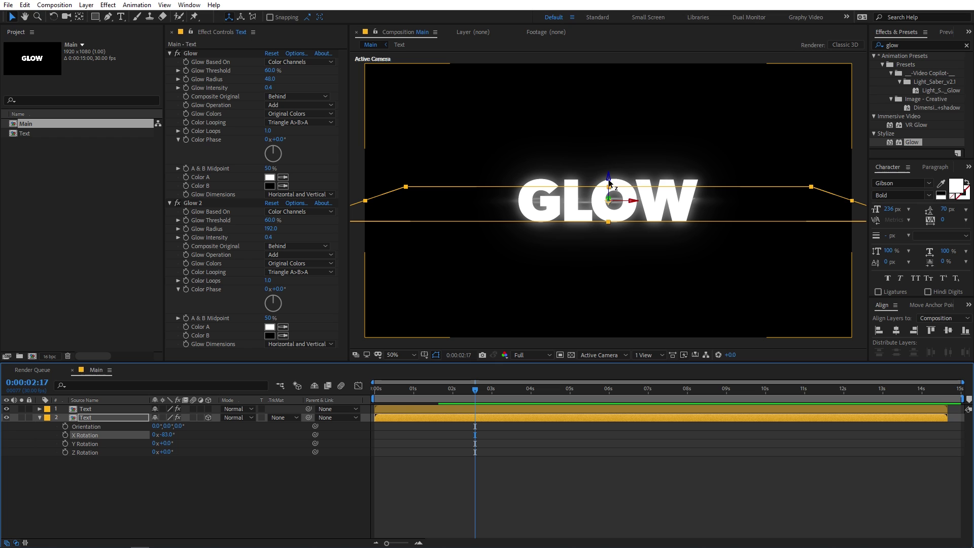
- Move the tilted Text copy down beneath the upright text like a floor reflection, and raise both Text layers slightly in the frame
drag(609, 181, 610, 243)
key(comma)
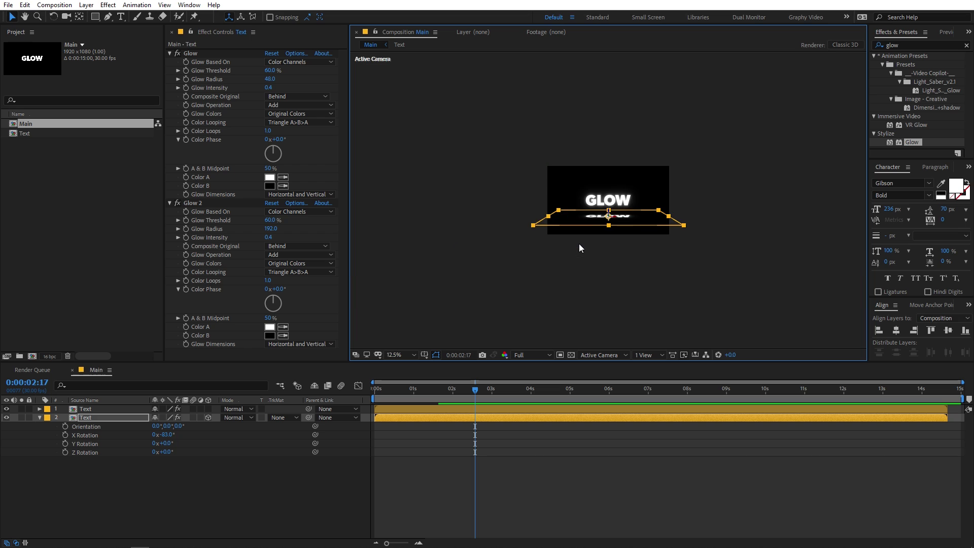
shift+click(121, 408)
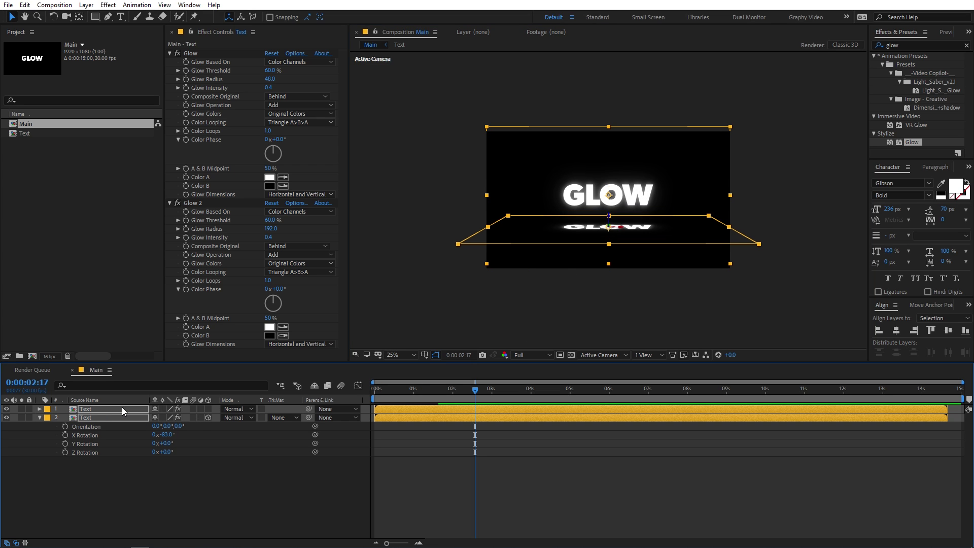
click(128, 472)
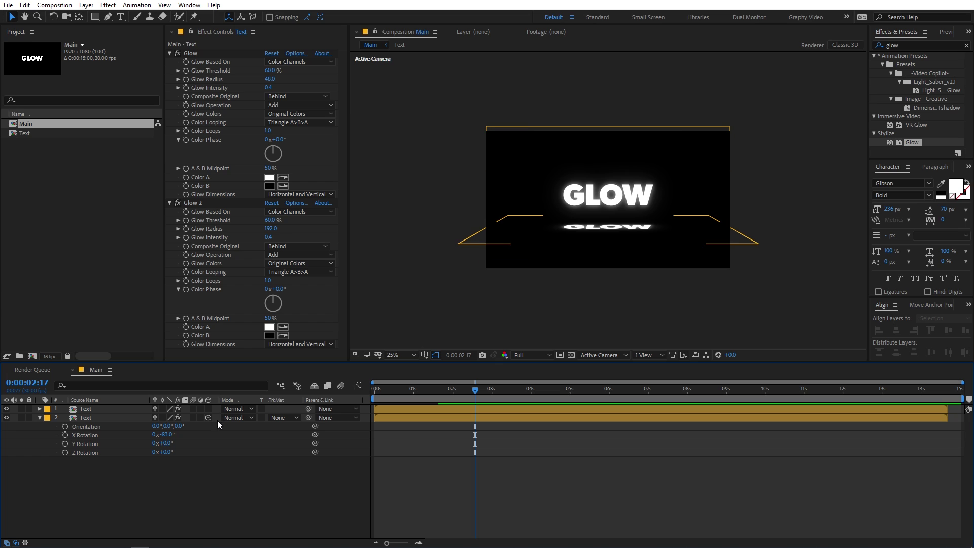
click(125, 415)
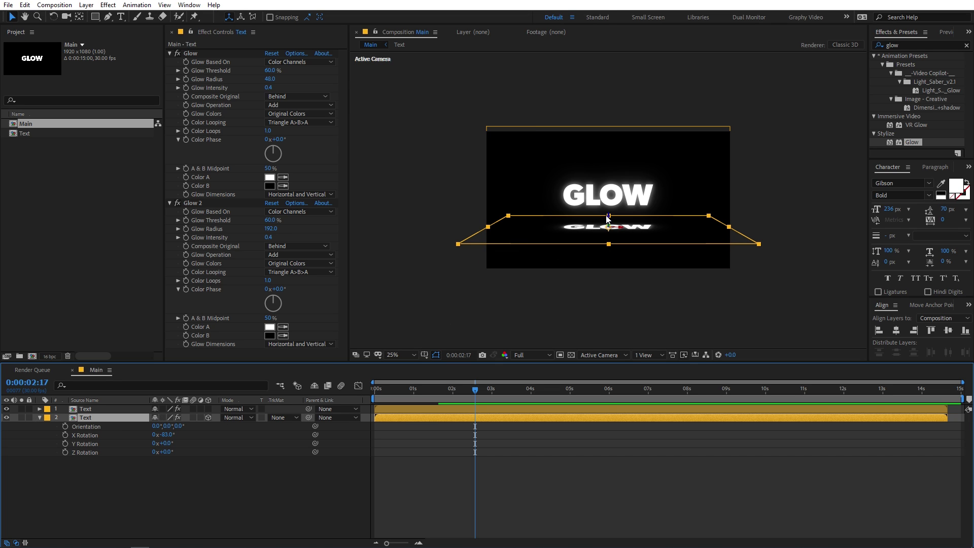
drag(608, 218, 608, 223)
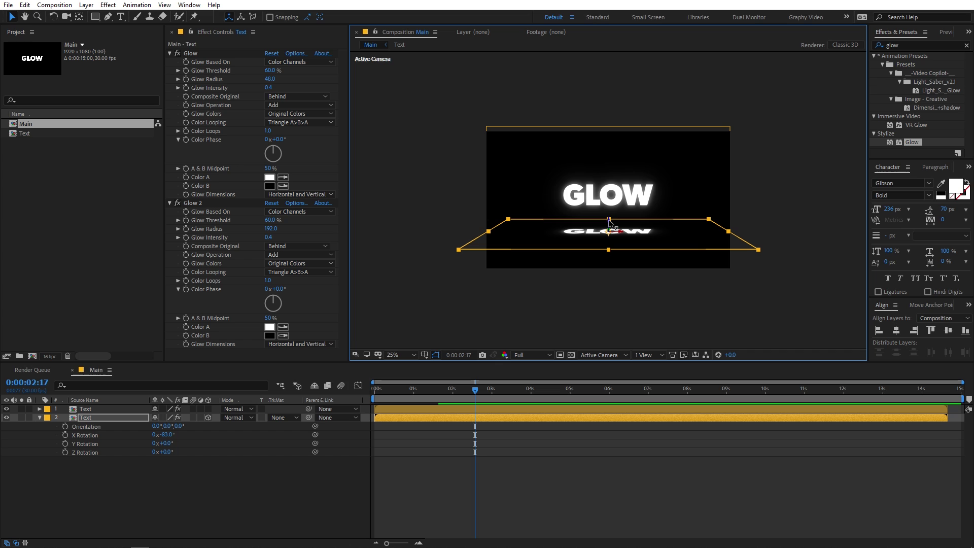
key(period)
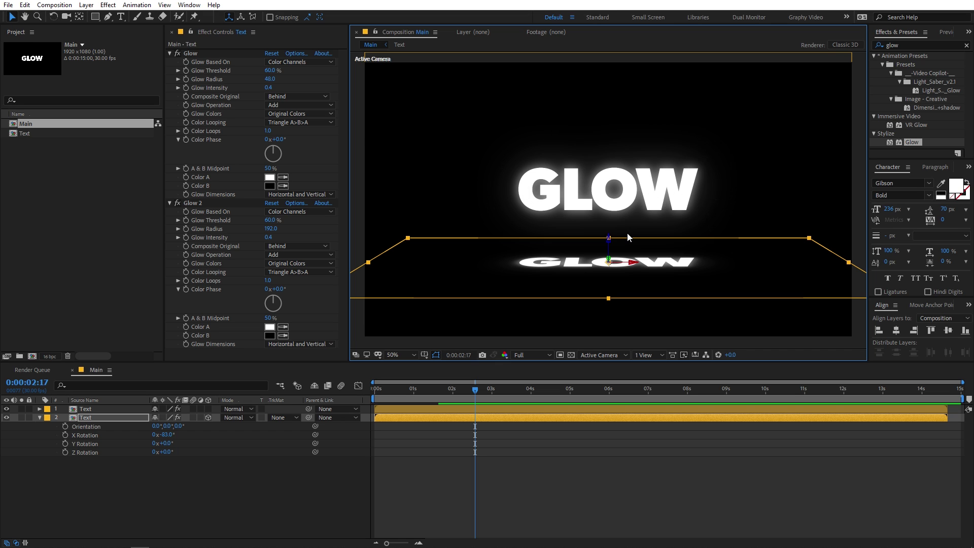
- Apply Gaussian Blur to the tilted Text copy with Blurriness 306.6
click(966, 46)
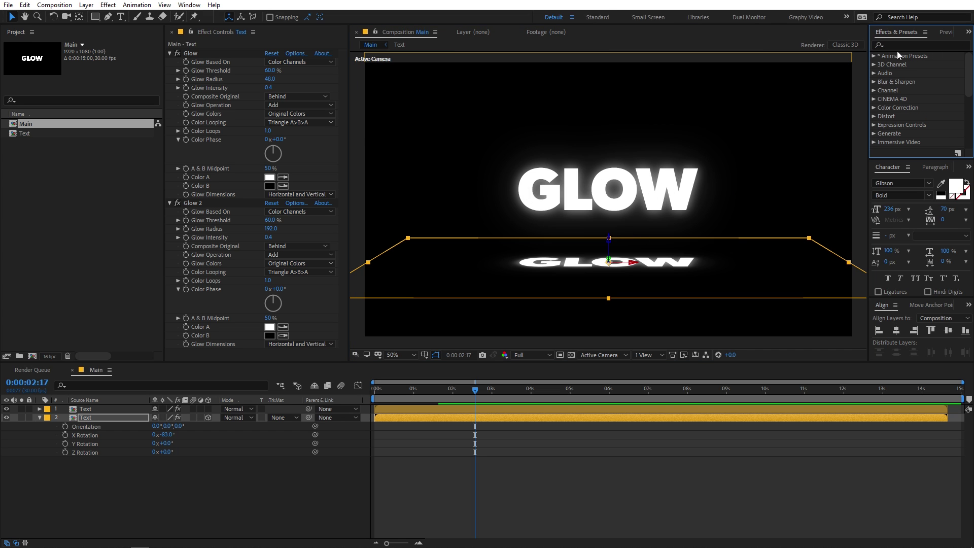
text(gau)
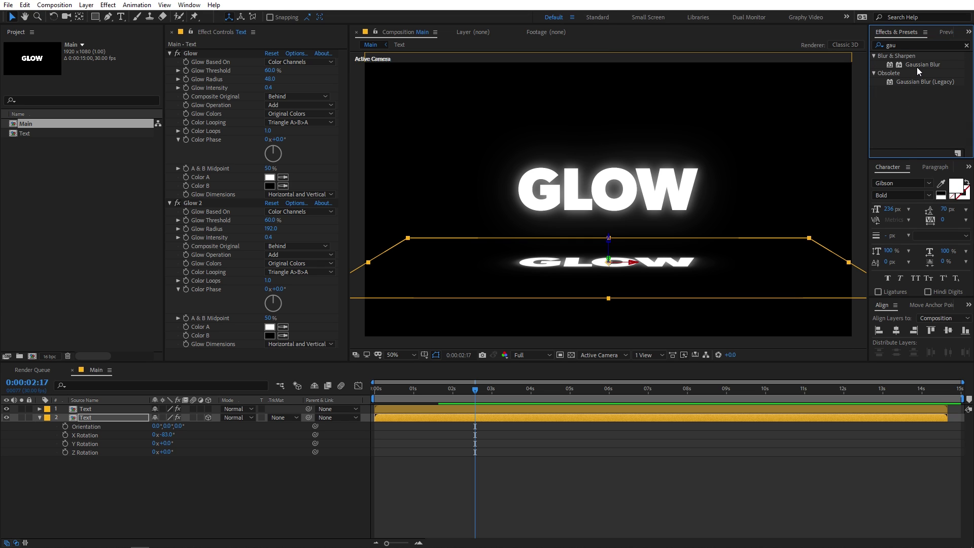
drag(917, 66, 108, 418)
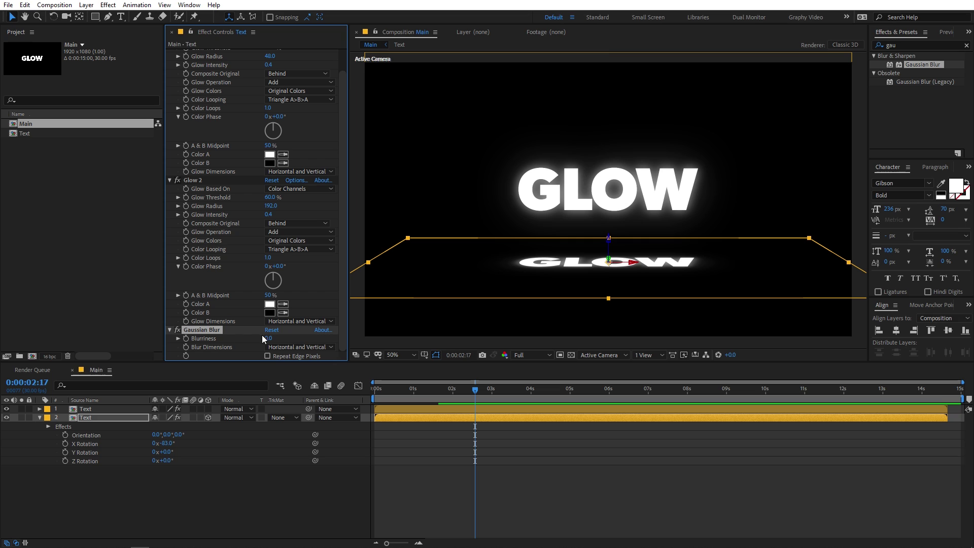
drag(270, 339, 333, 339)
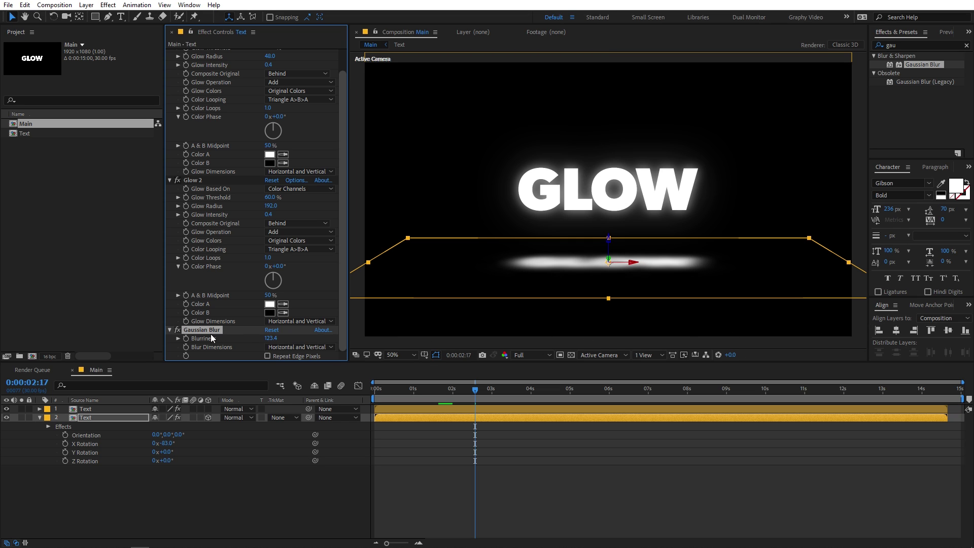
drag(271, 339, 299, 344)
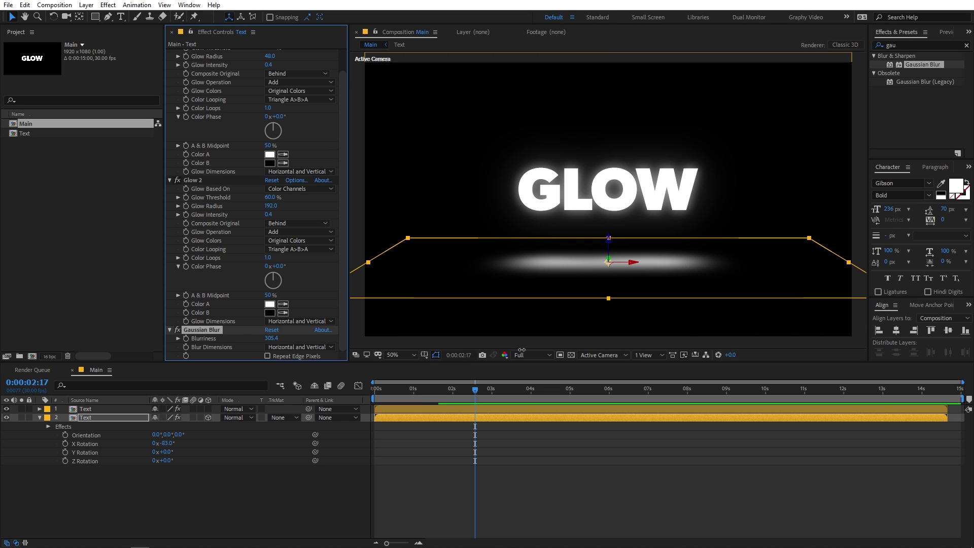
click(611, 466)
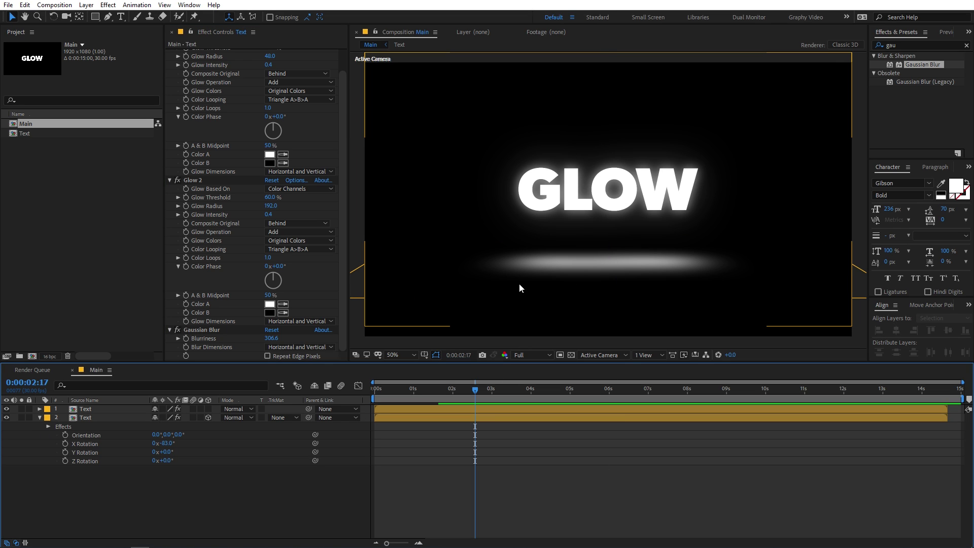
- Set the opacity of the blurred Text reflection layer to 46%
click(84, 419)
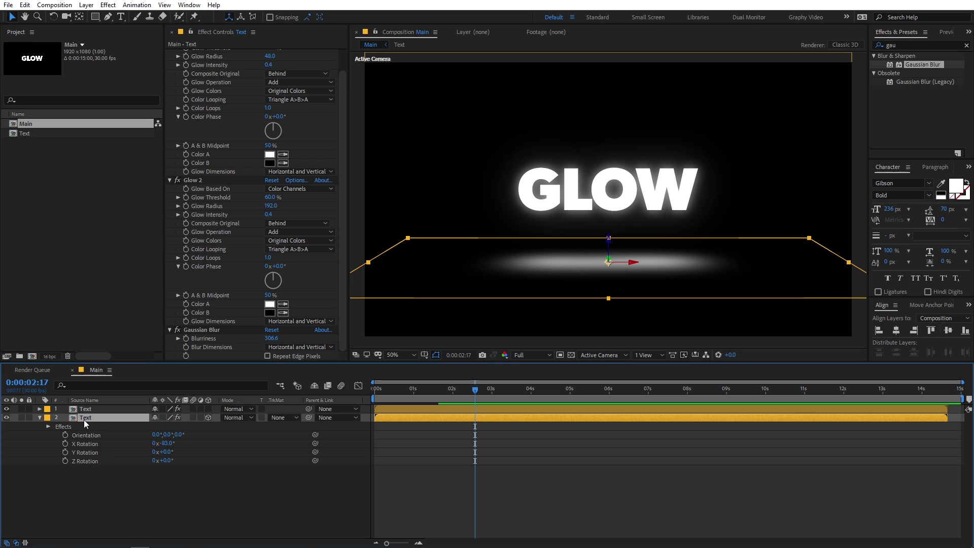
key(t)
drag(158, 426, 134, 427)
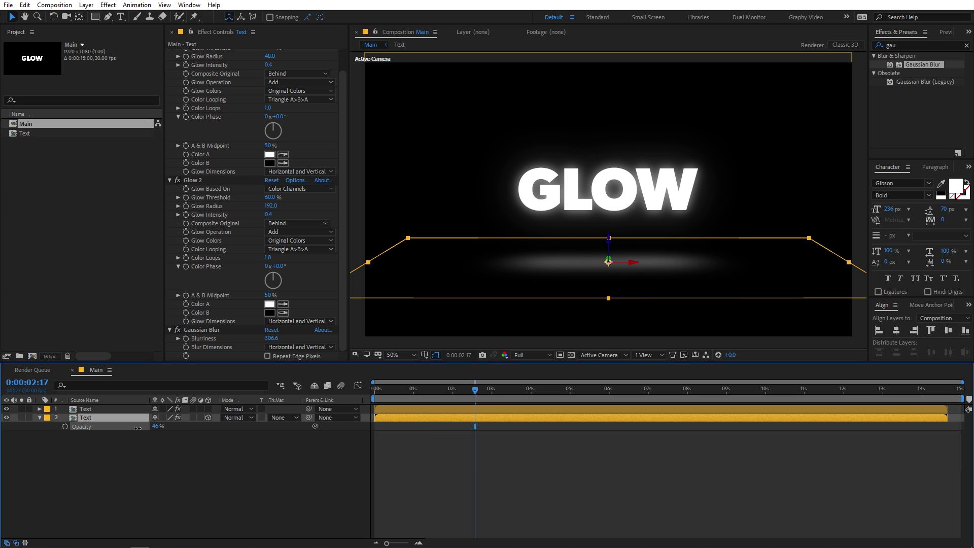
click(147, 450)
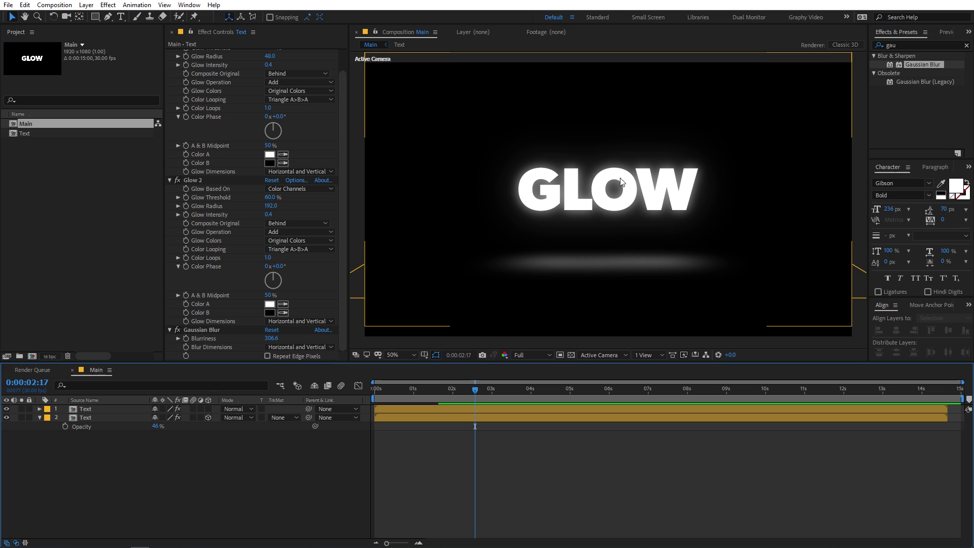
- Add a null object to the Main composition and parent both Text layers to it
drag(473, 391, 261, 410)
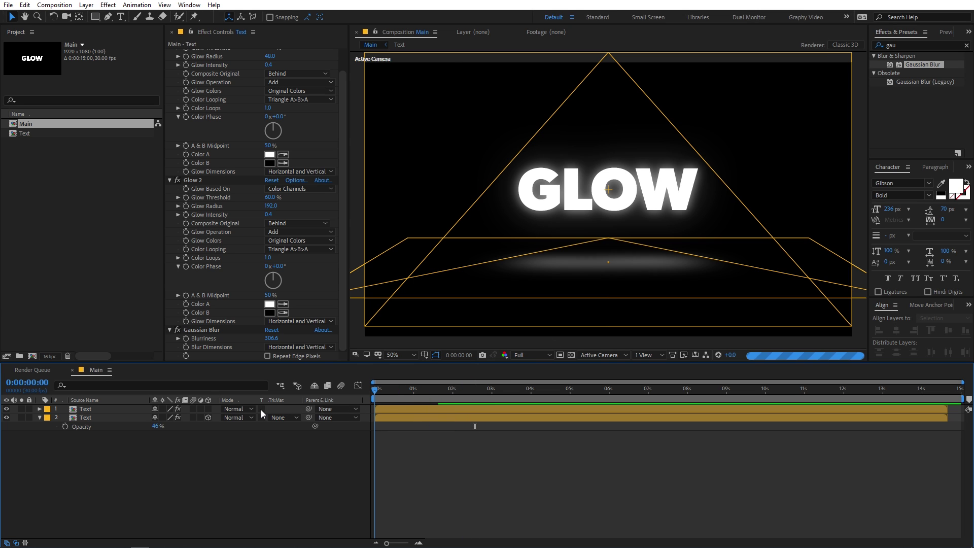
click(87, 6)
mouse_move(152, 17)
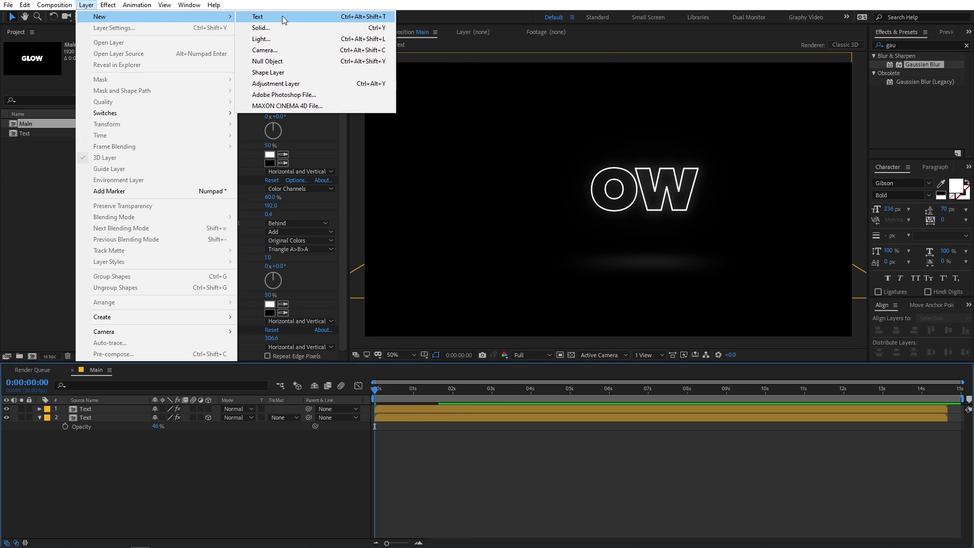
click(271, 62)
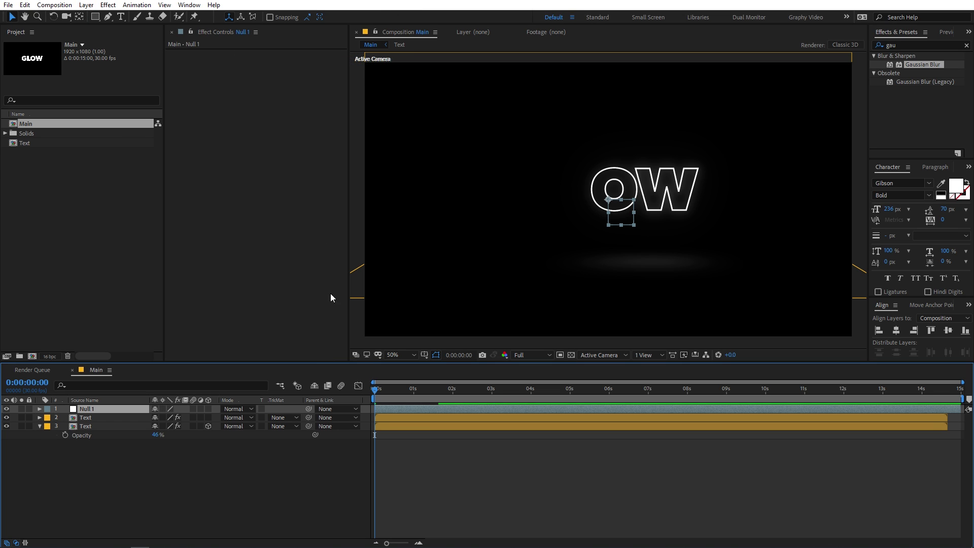
click(105, 425)
shift+click(97, 417)
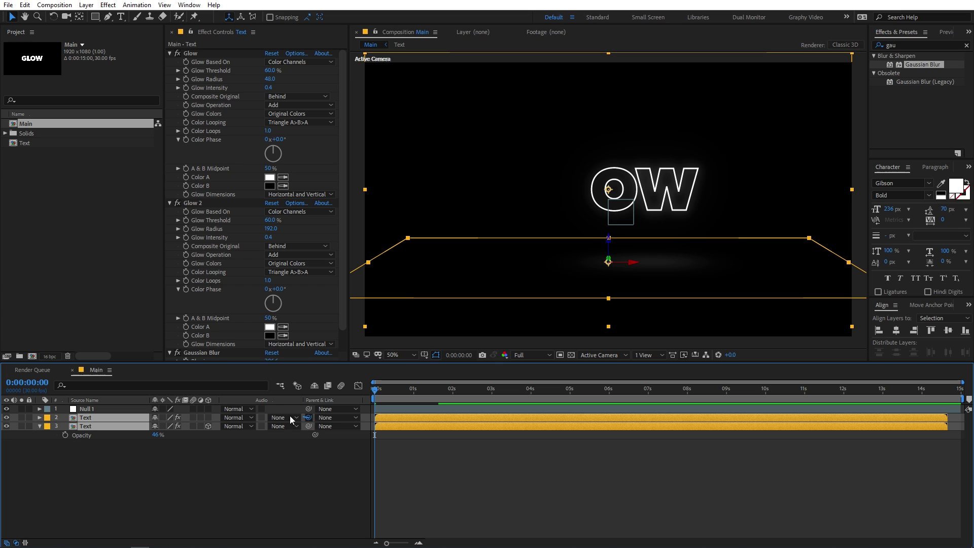
drag(308, 417, 98, 406)
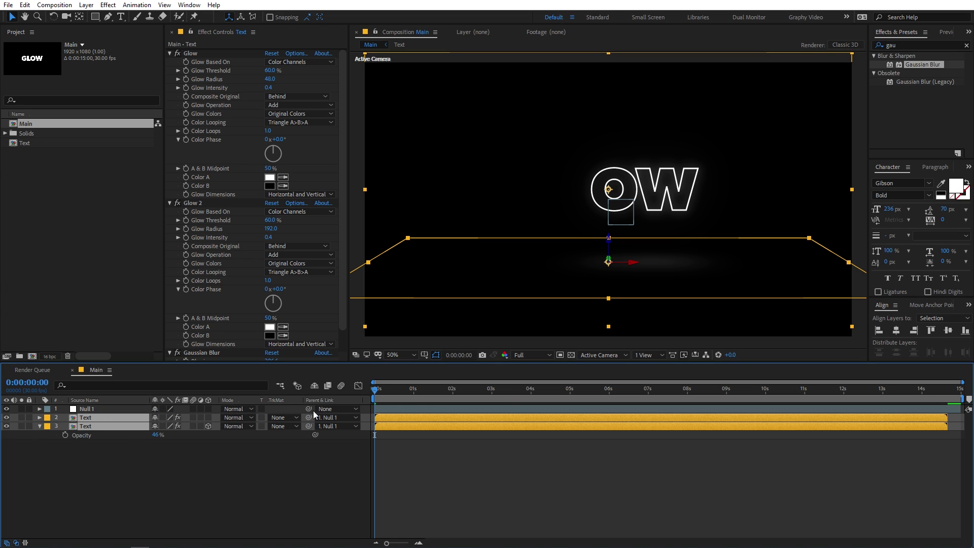
- Keyframe the null's Scale at 100% and Rotation at 0° at 0:00:01:25, and return the playhead to 0:00:00:00
drag(385, 388, 445, 395)
click(95, 410)
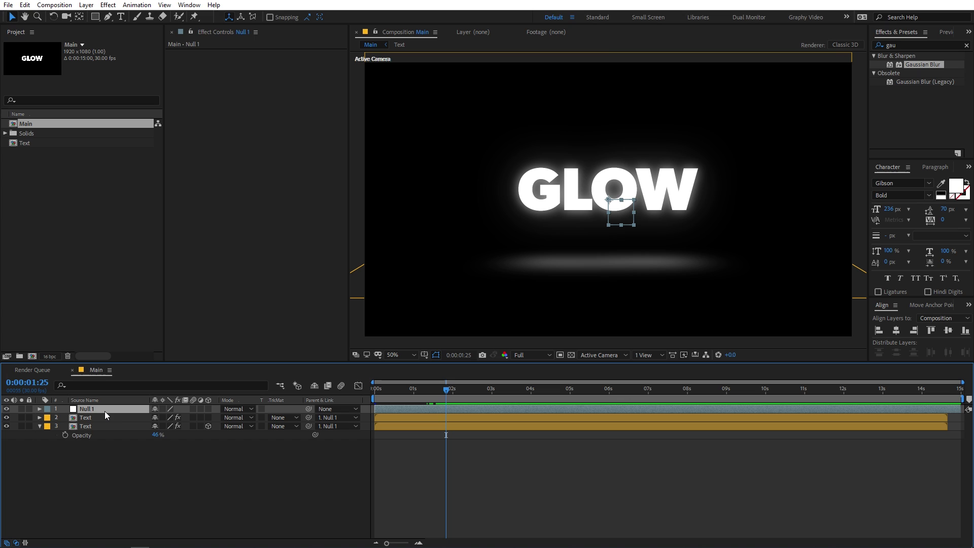
key(s)
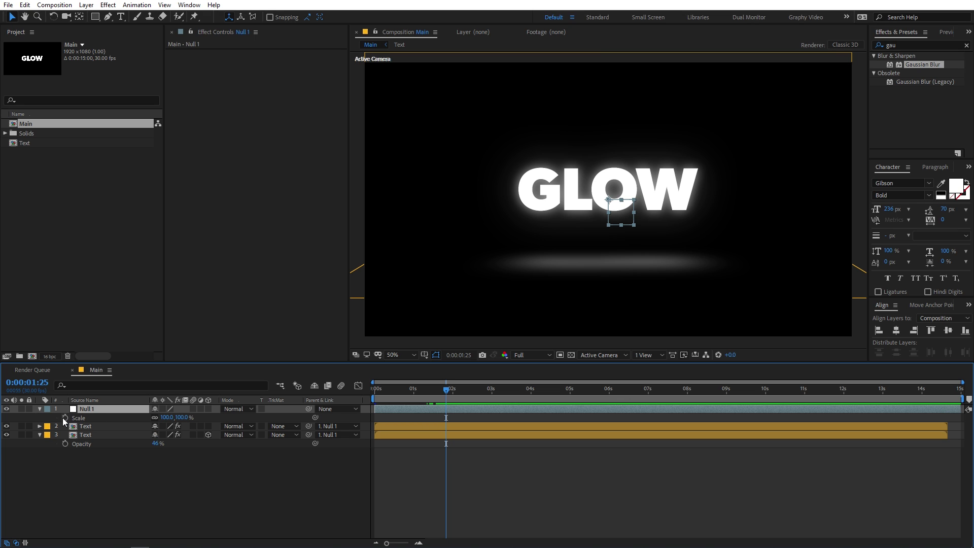
click(65, 417)
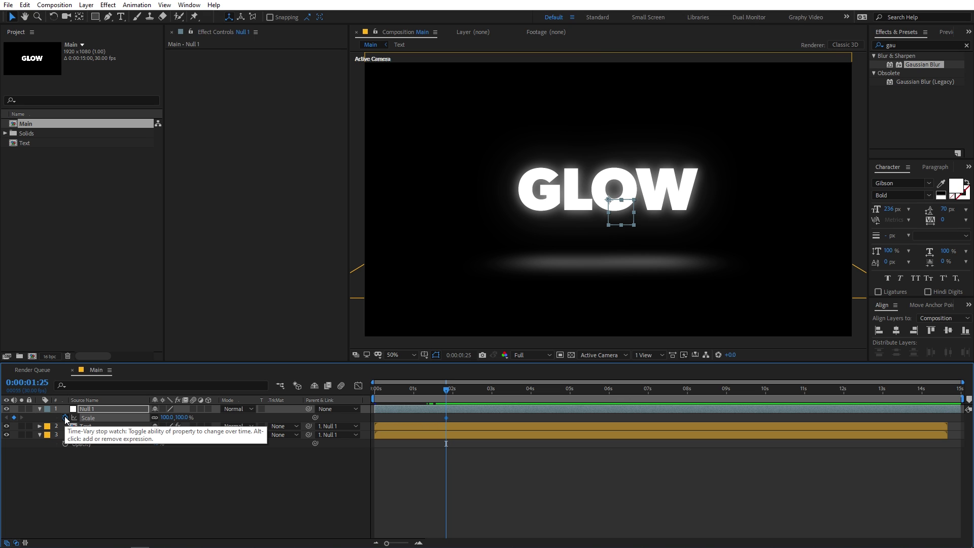
key(shift+r)
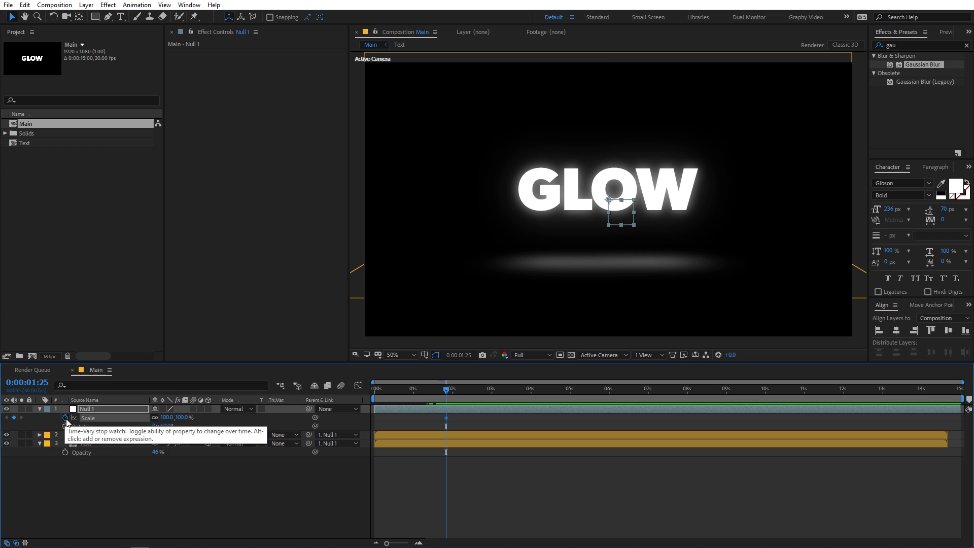
click(65, 426)
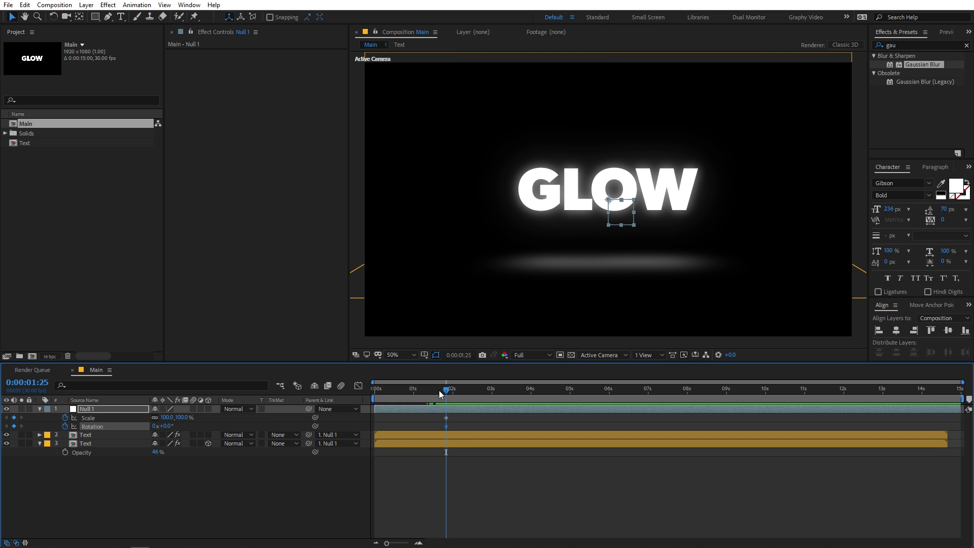
drag(440, 395, 310, 398)
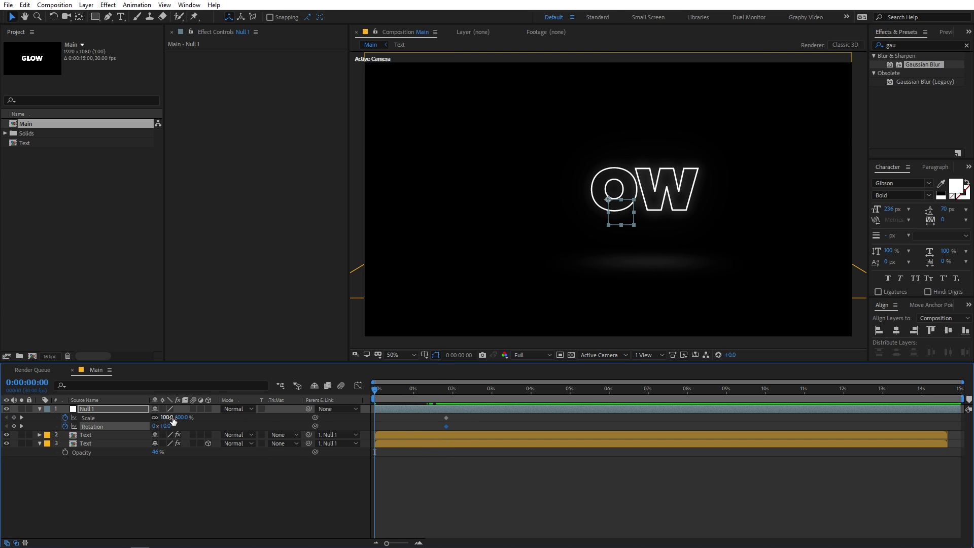
- Keyframe the null's Scale at 840% and Rotation at 49° at 0:00:00:00, and apply Easy Ease to all its Scale and Rotation keyframes
drag(172, 420, 551, 415)
drag(172, 426, 198, 428)
drag(472, 415, 348, 433)
key(F9)
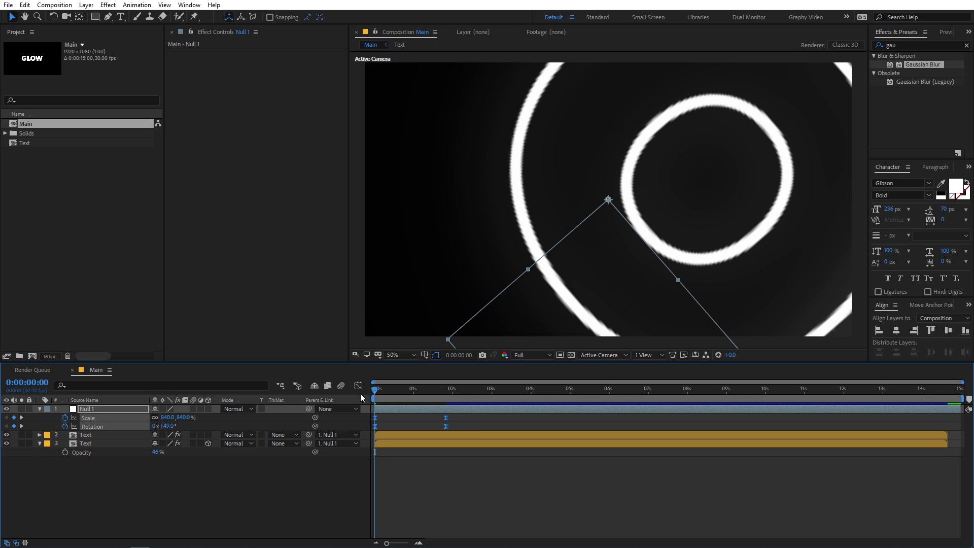
- Reshape the speed graph of the null's Scale and Rotation so the speed peaks early and eases out slowly, and leave the Graph Editor
drag(391, 401, 409, 415)
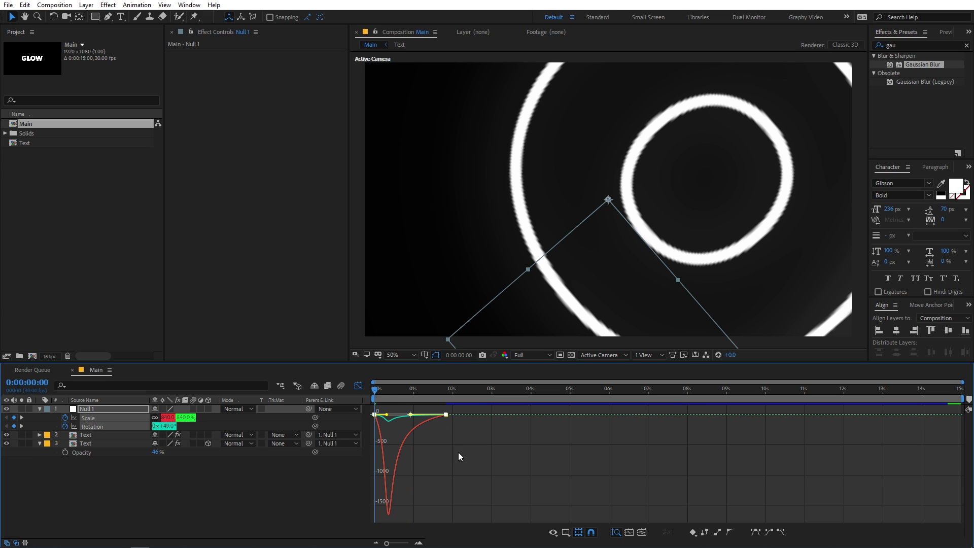
click(565, 531)
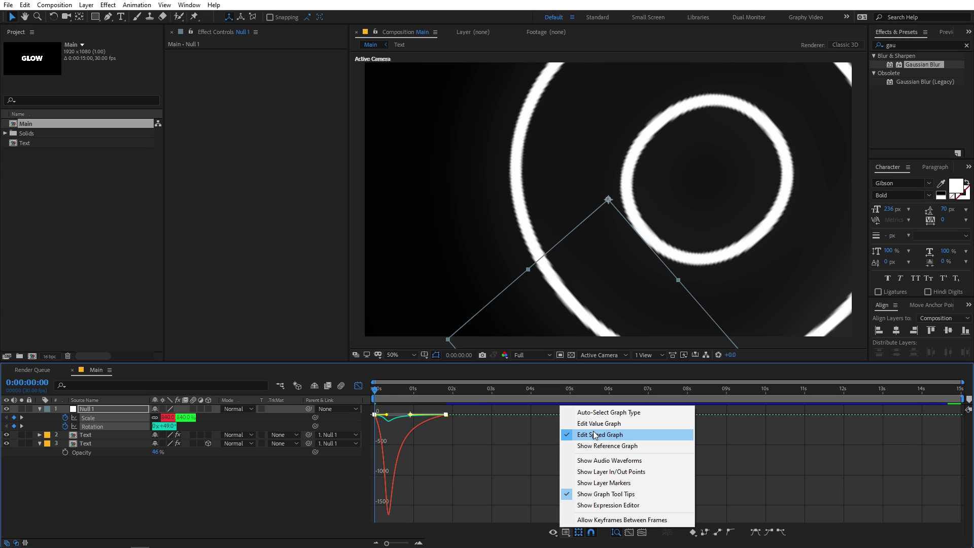
click(614, 434)
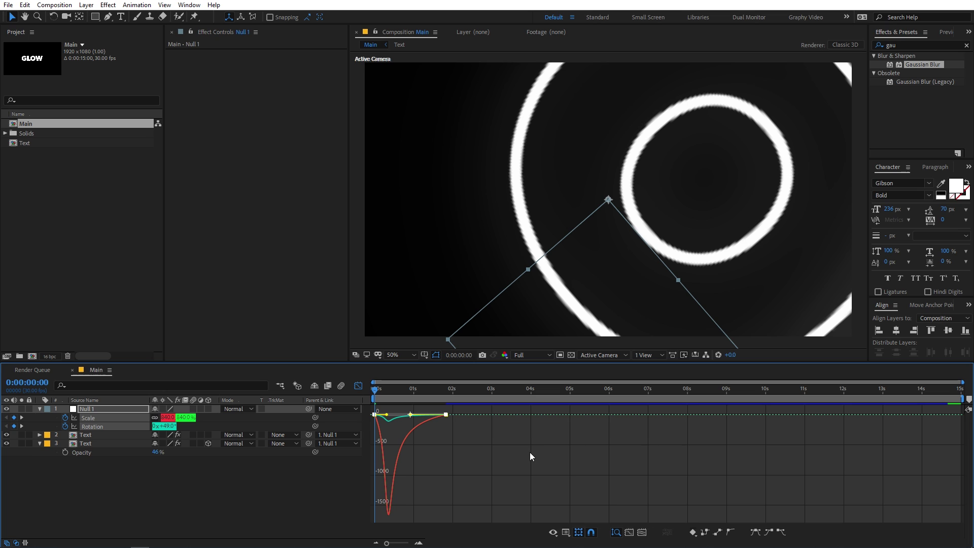
click(528, 457)
click(358, 385)
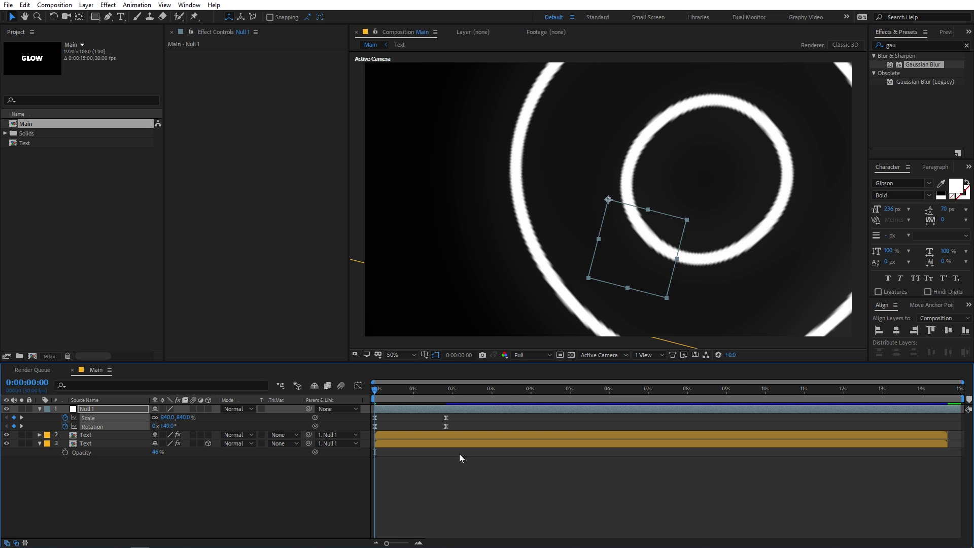
- Preview the null's eased scale and rotation move with the flickering GLOW text in the Main composition
key(space)
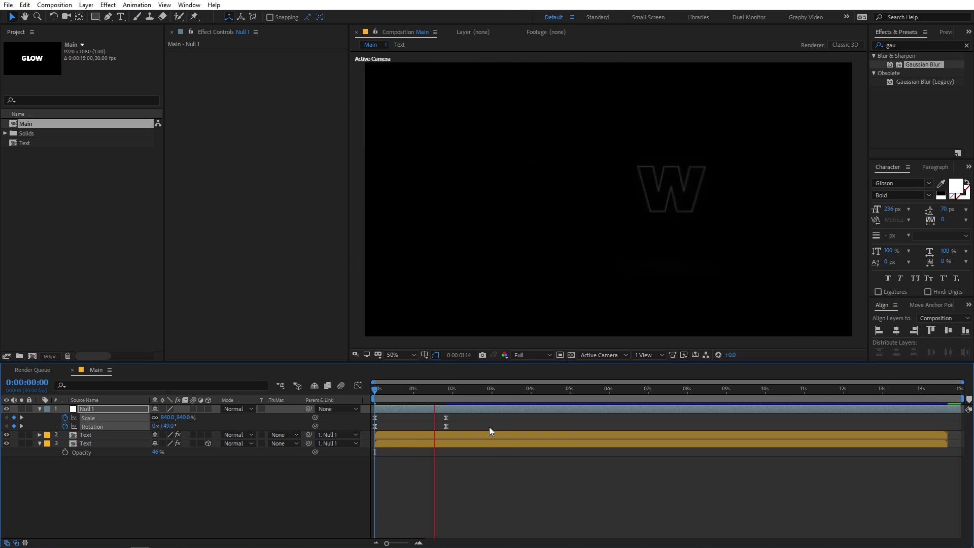
key(space)
key(space)
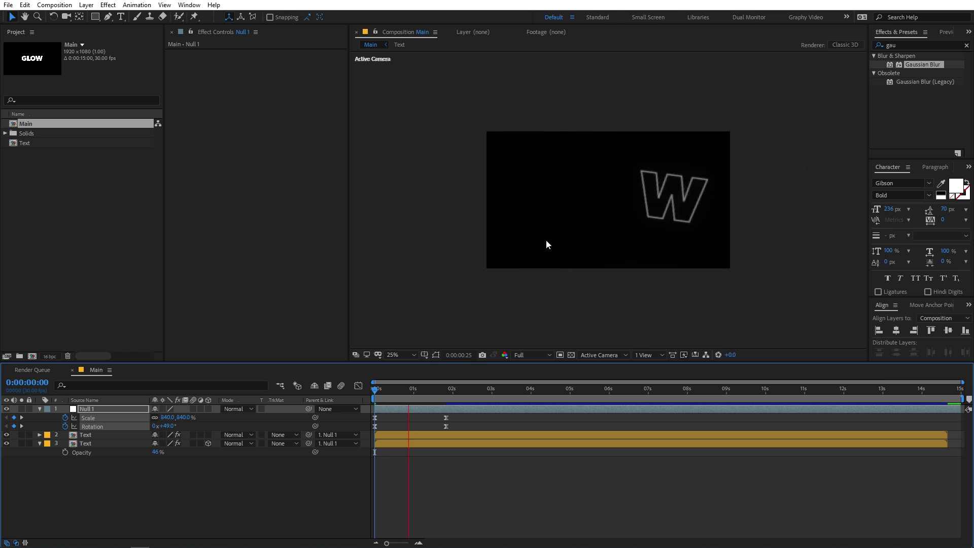
key(space)
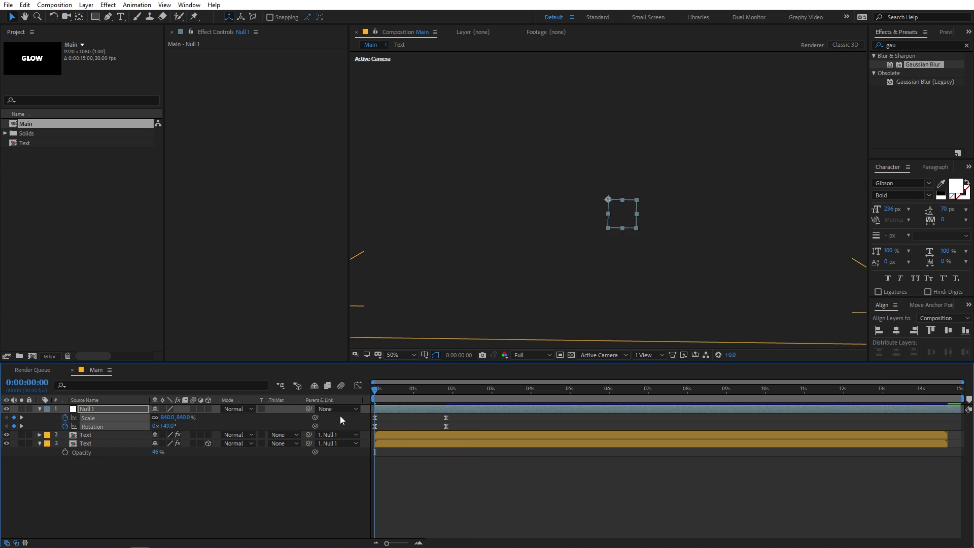
key(space)
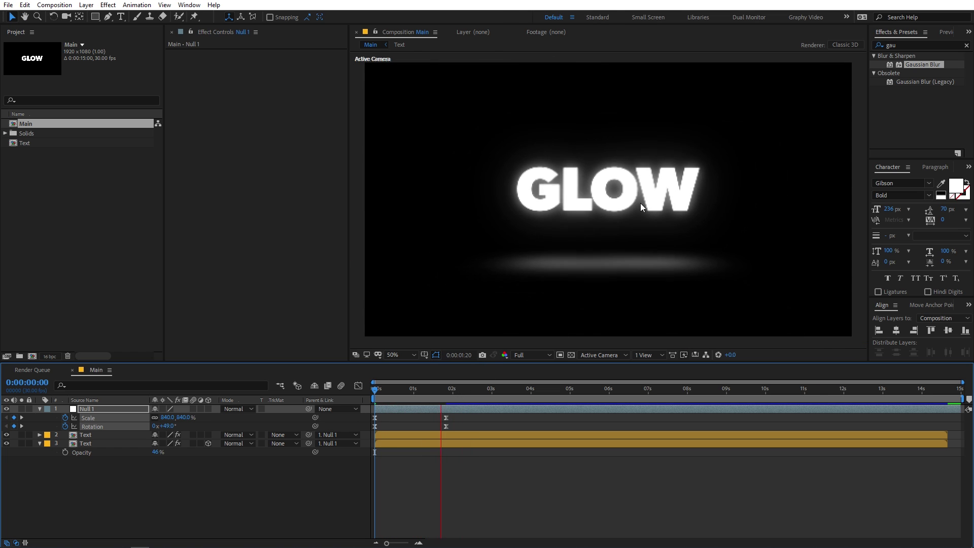
key(space)
click(287, 492)
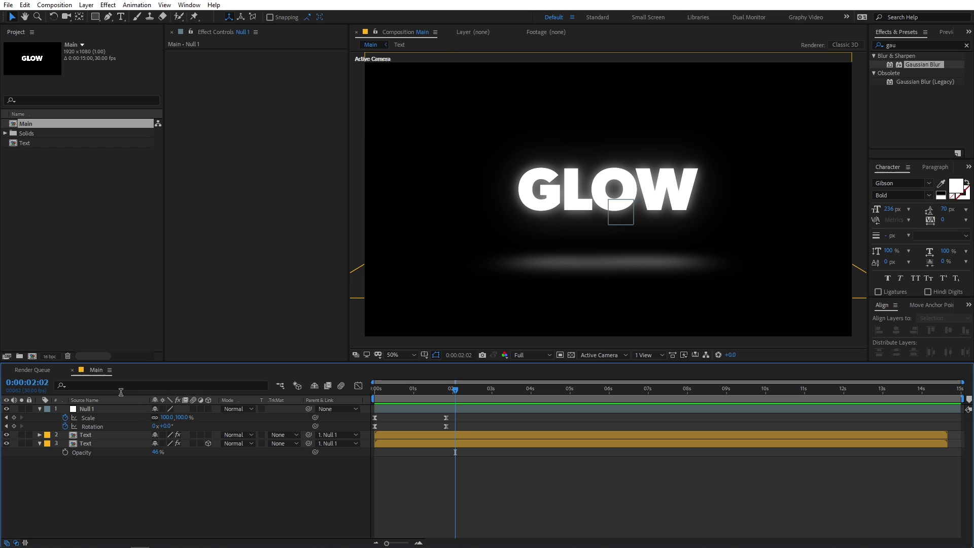
- Look inside the Text composition and return to the Main composition at 0:00:00:00
click(93, 443)
double_click(94, 443)
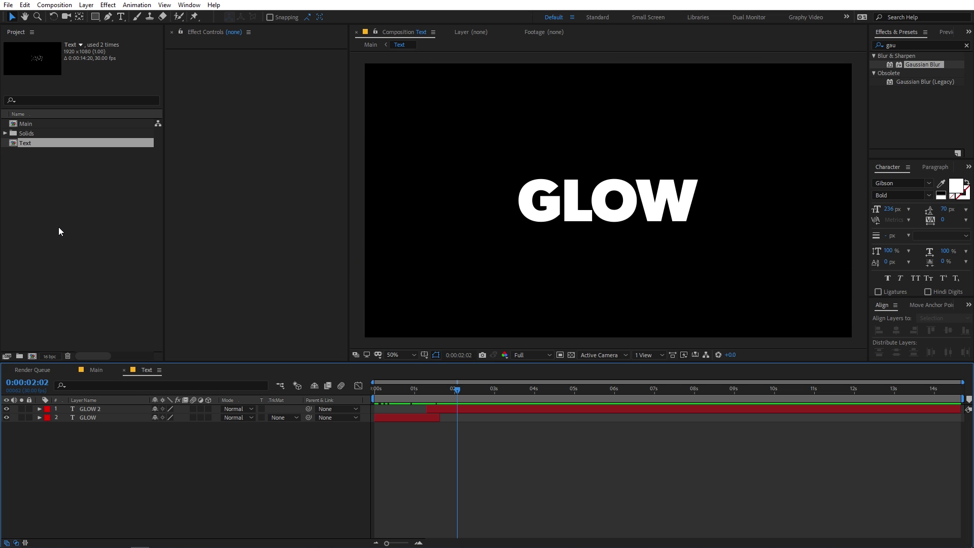
click(101, 373)
drag(456, 397, 377, 401)
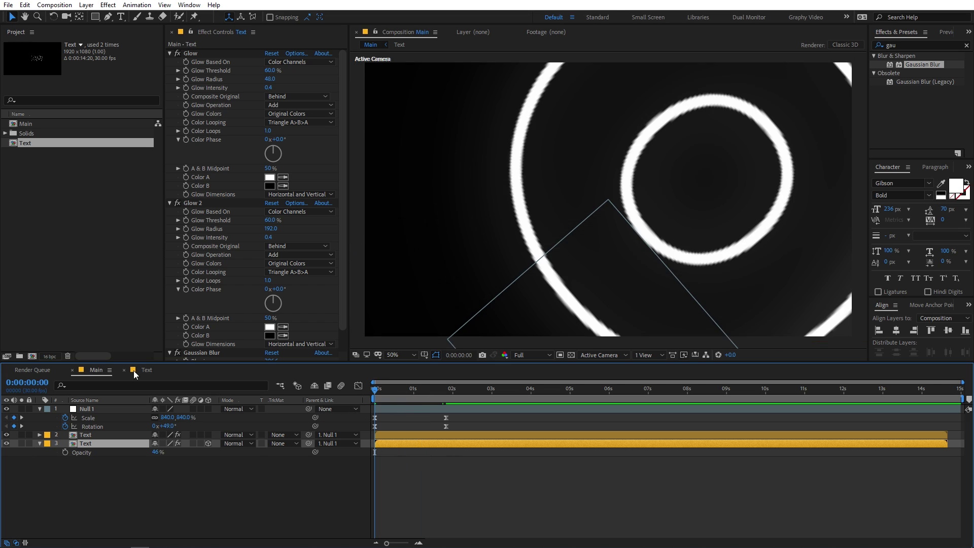
- Examine the GLOW 2 layer's Opacity keyframes, check the Main composition at 0:00:05:09, and reopen the Text composition
click(139, 369)
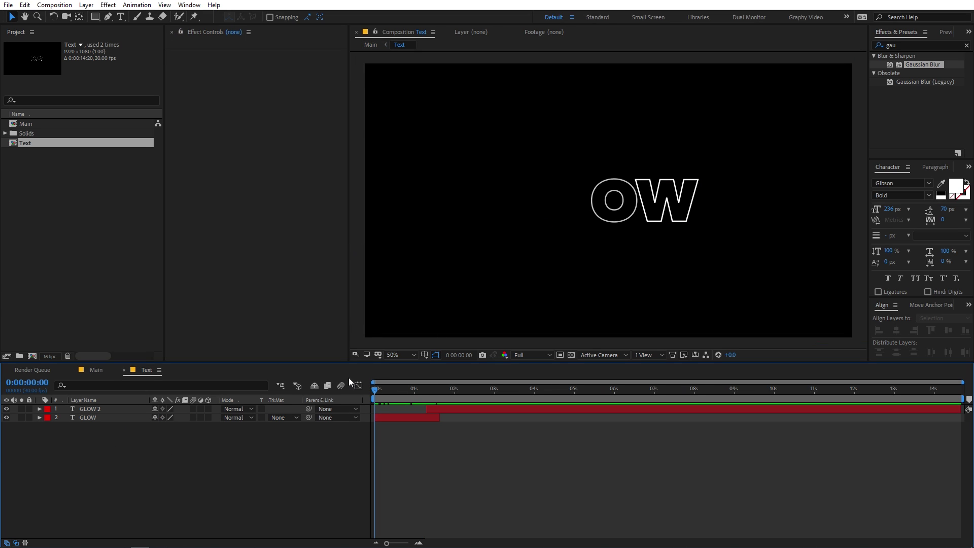
click(397, 419)
click(435, 411)
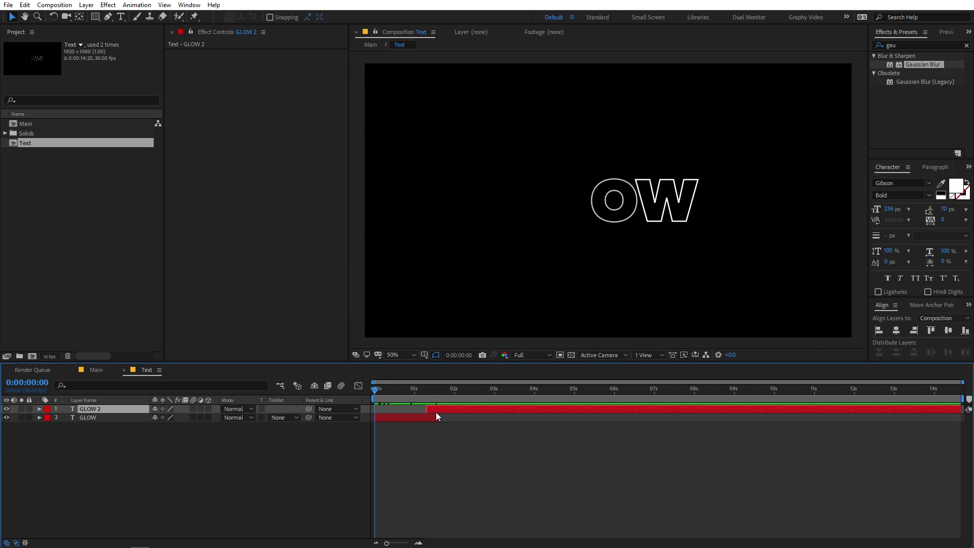
key(t)
click(430, 418)
click(416, 419)
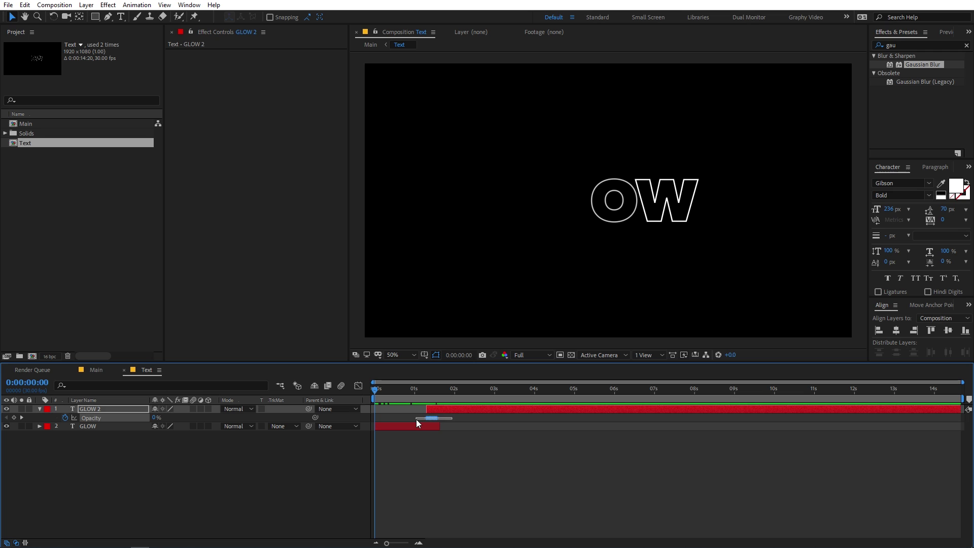
drag(424, 399, 582, 394)
key(Home)
click(83, 373)
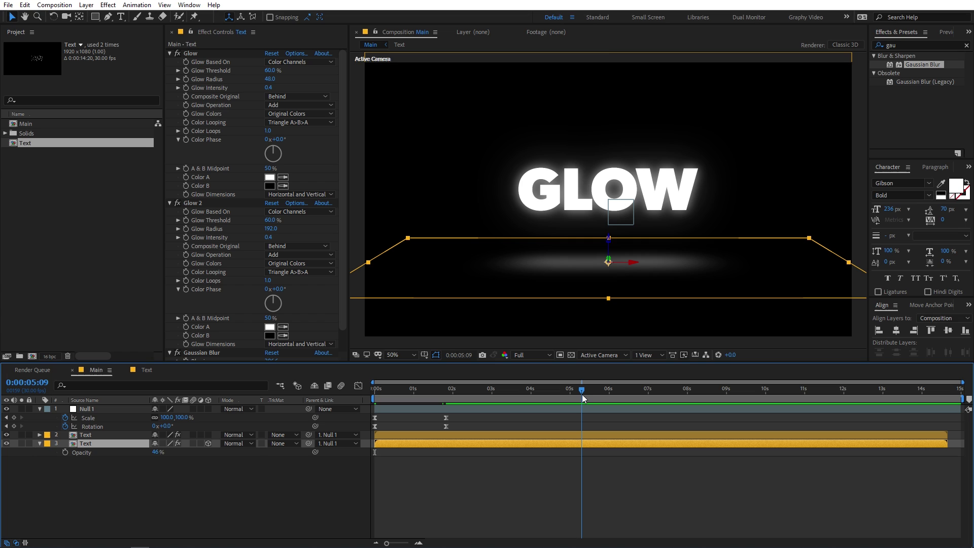
click(528, 470)
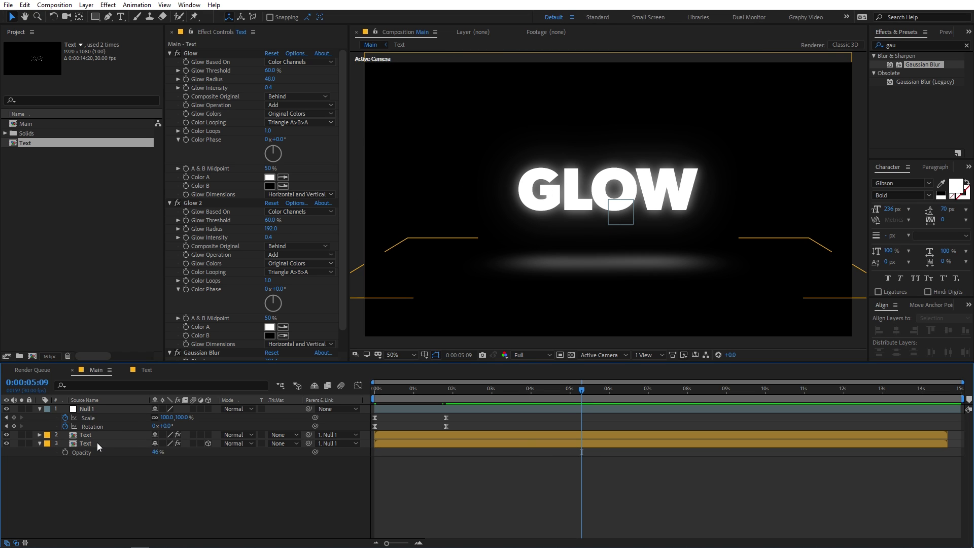
double_click(97, 443)
- Try a red fill colour on the GLOW 2 text layer
double_click(105, 425)
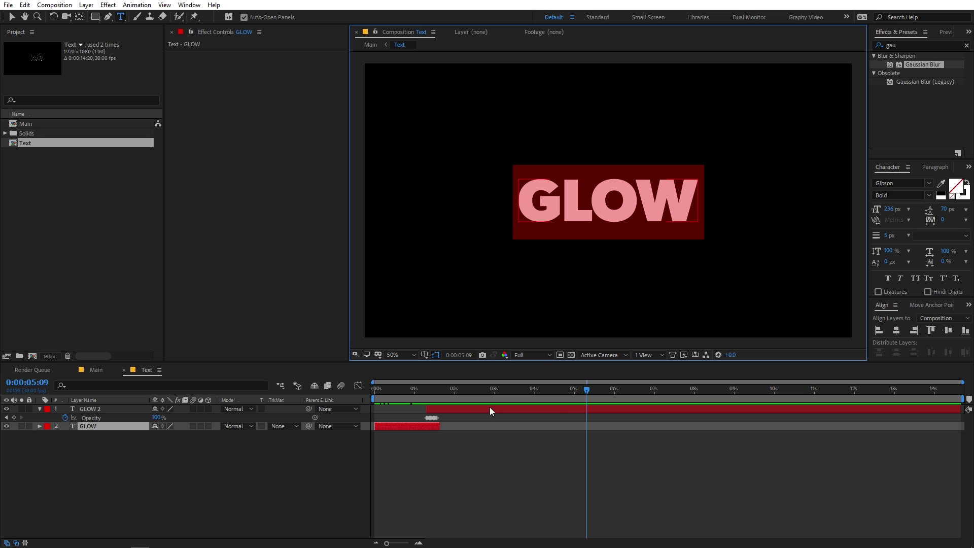
click(684, 228)
click(955, 187)
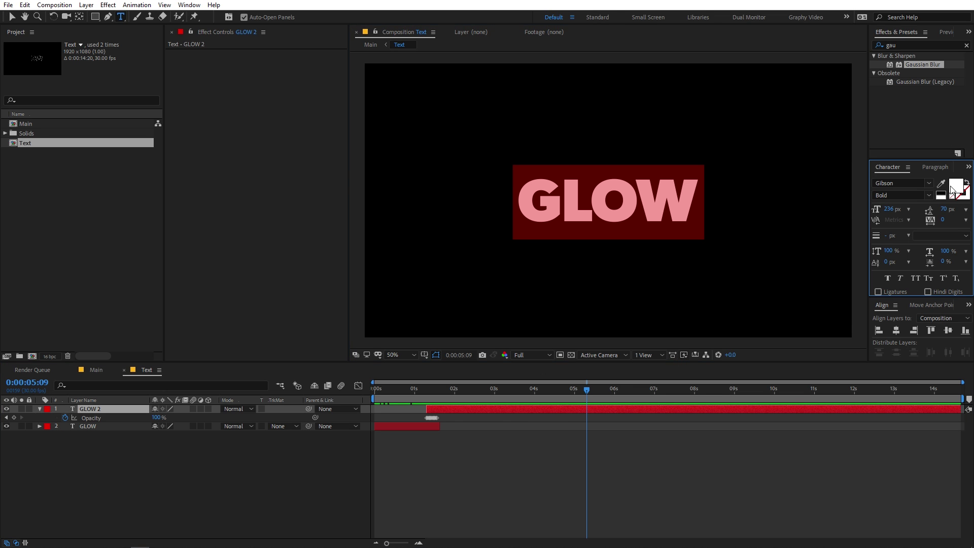
click(250, 273)
click(338, 289)
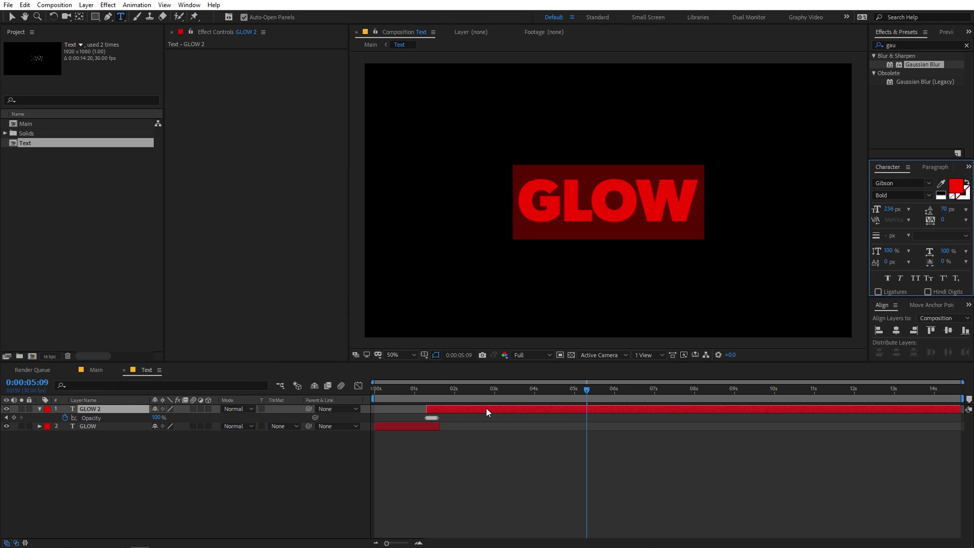
- Replace the wording of both the outlined GLOW layer and the filled GLOW 2 layer with MOTION
drag(484, 389, 193, 426)
key(space)
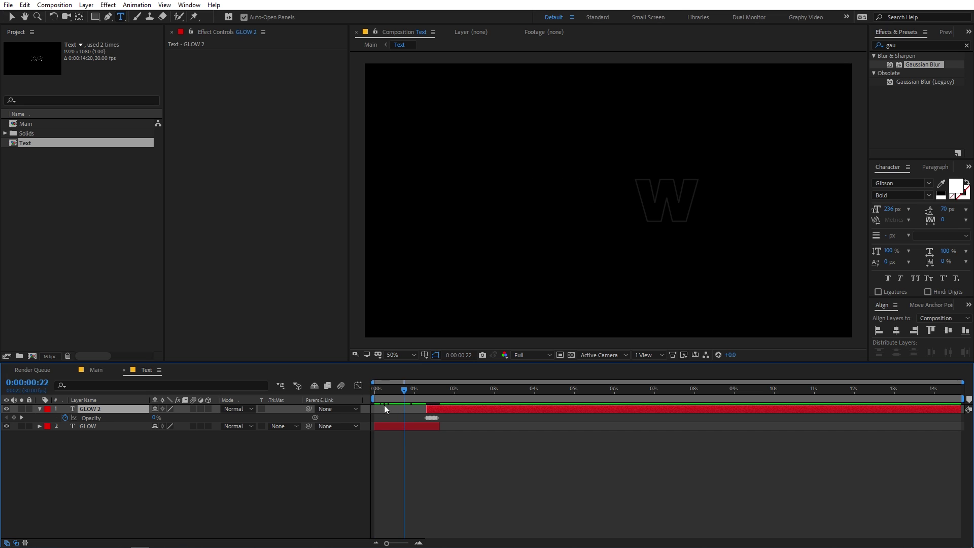
click(114, 426)
text(MOTION)
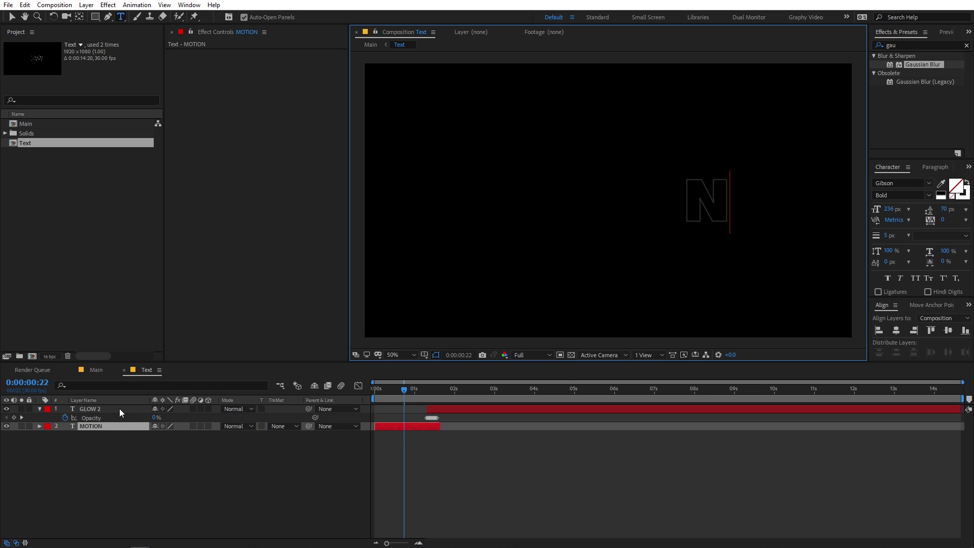
drag(434, 376, 460, 400)
double_click(482, 406)
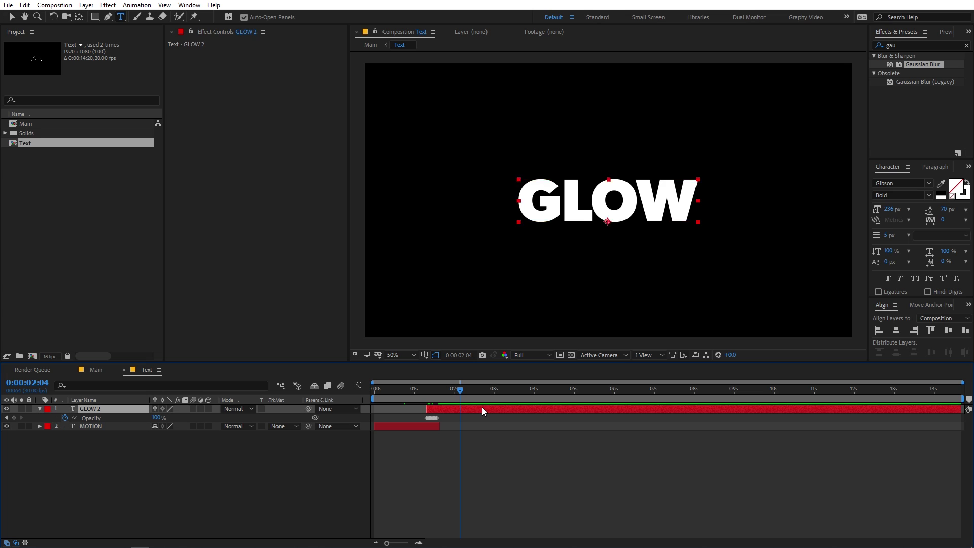
text(MOTION)
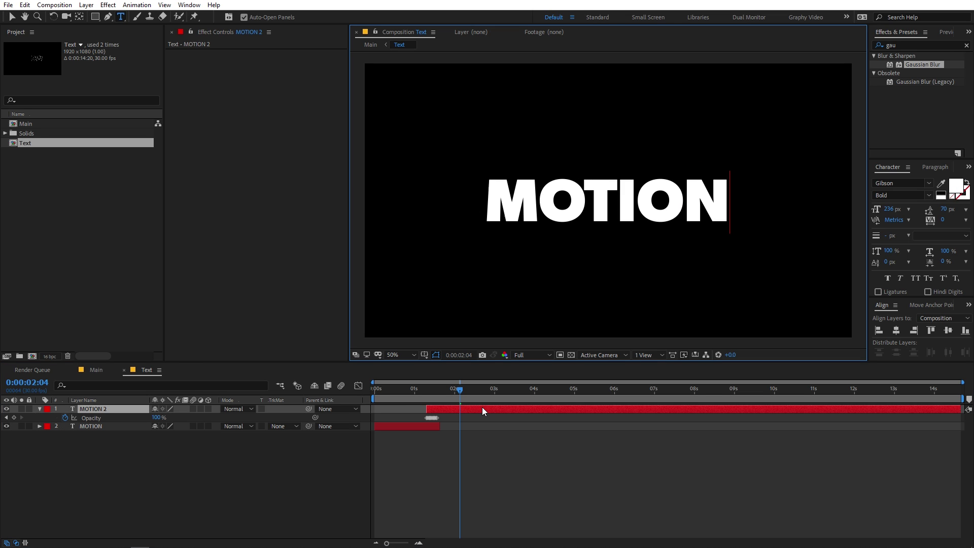
- Preview the Main composition from the start with the MOTION text
click(94, 369)
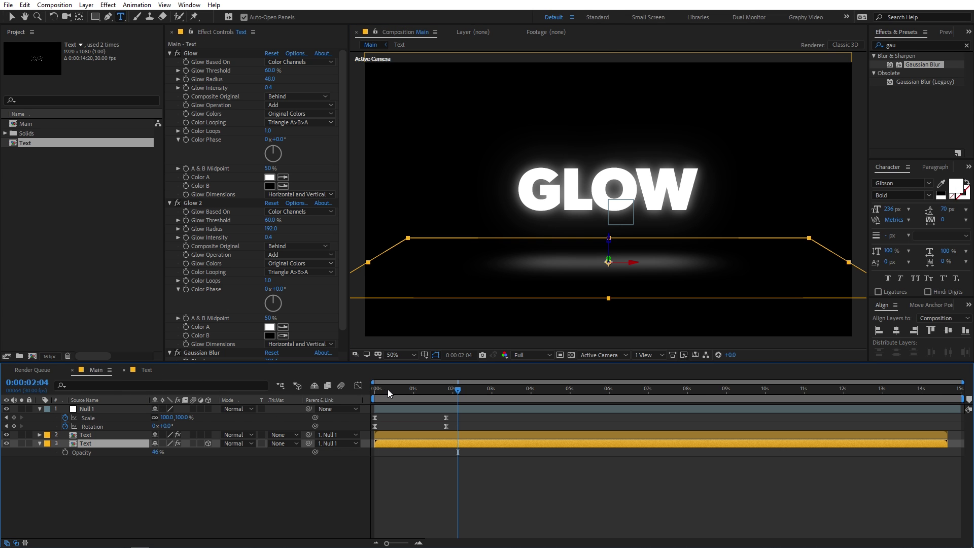
key(Home)
key(space)
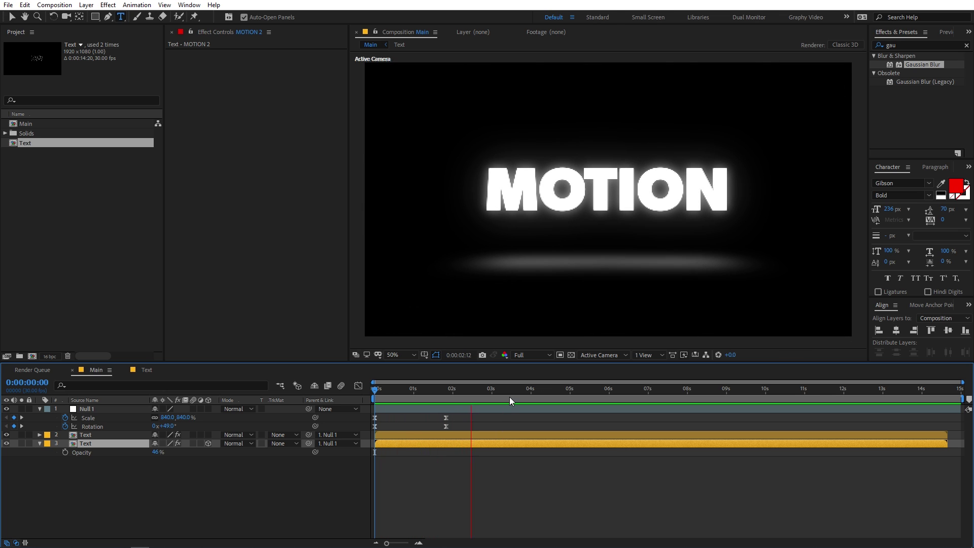
key(space)
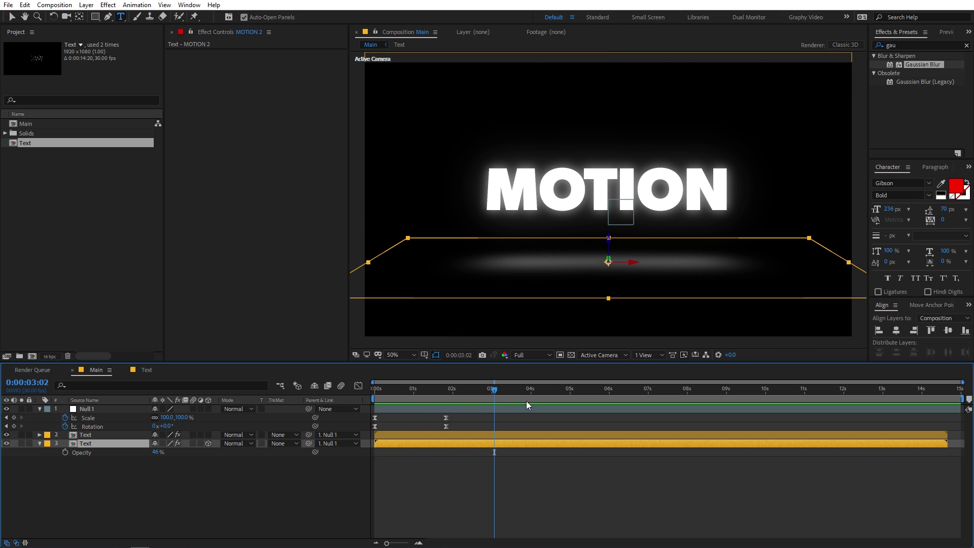